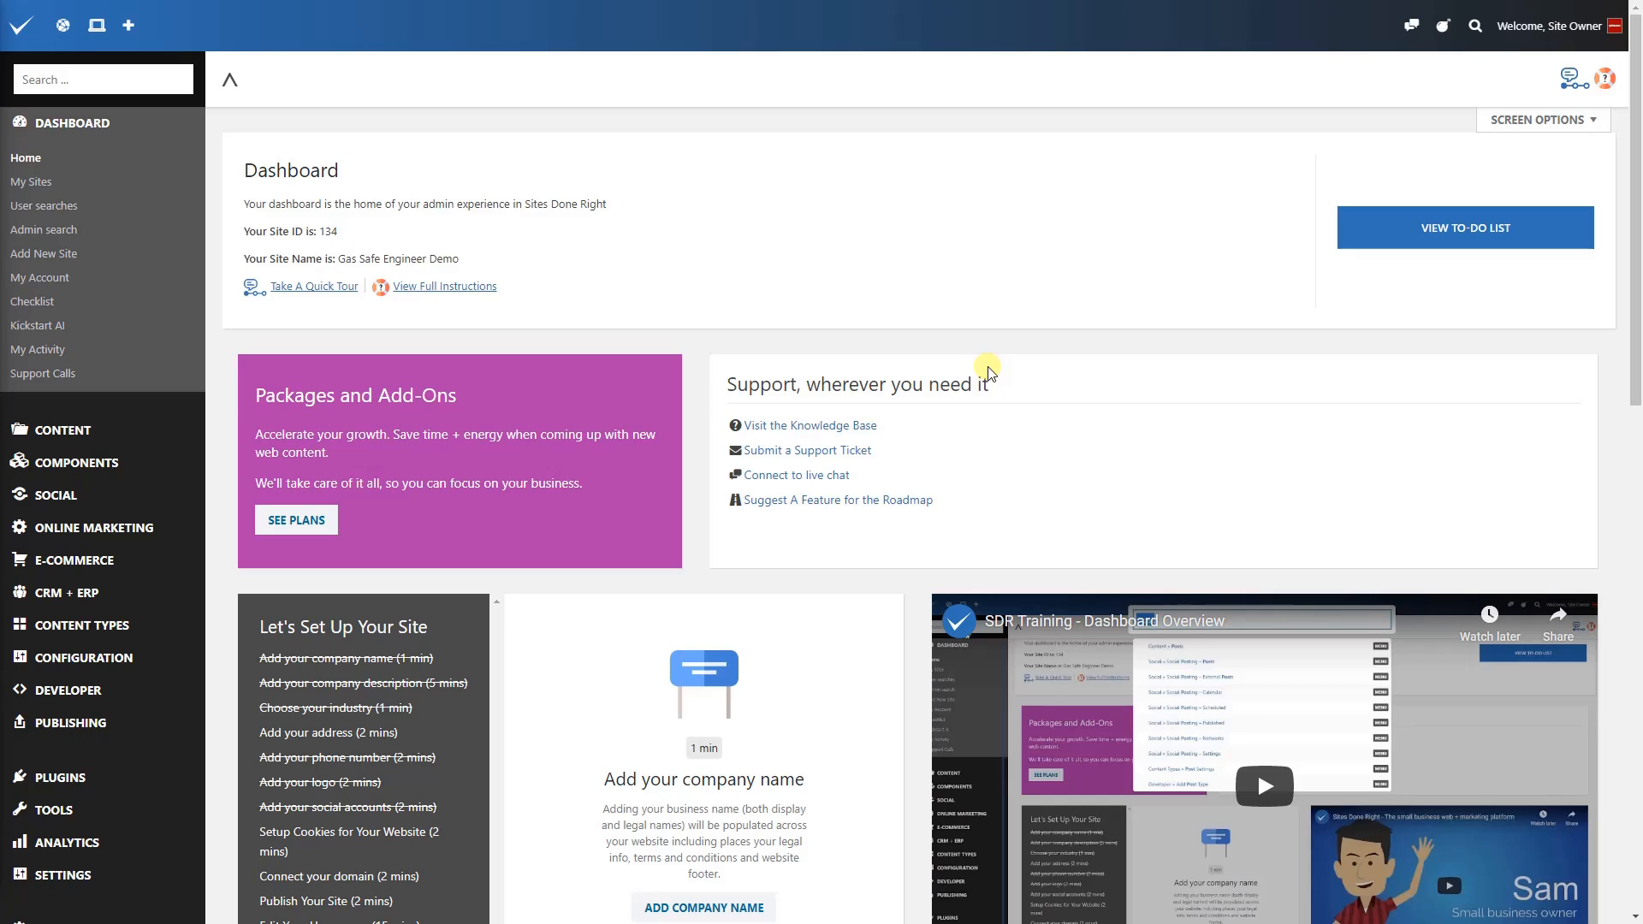
# Open the CTAs list under Components and quick-add a new draft CTA
pyautogui.click(124, 24)
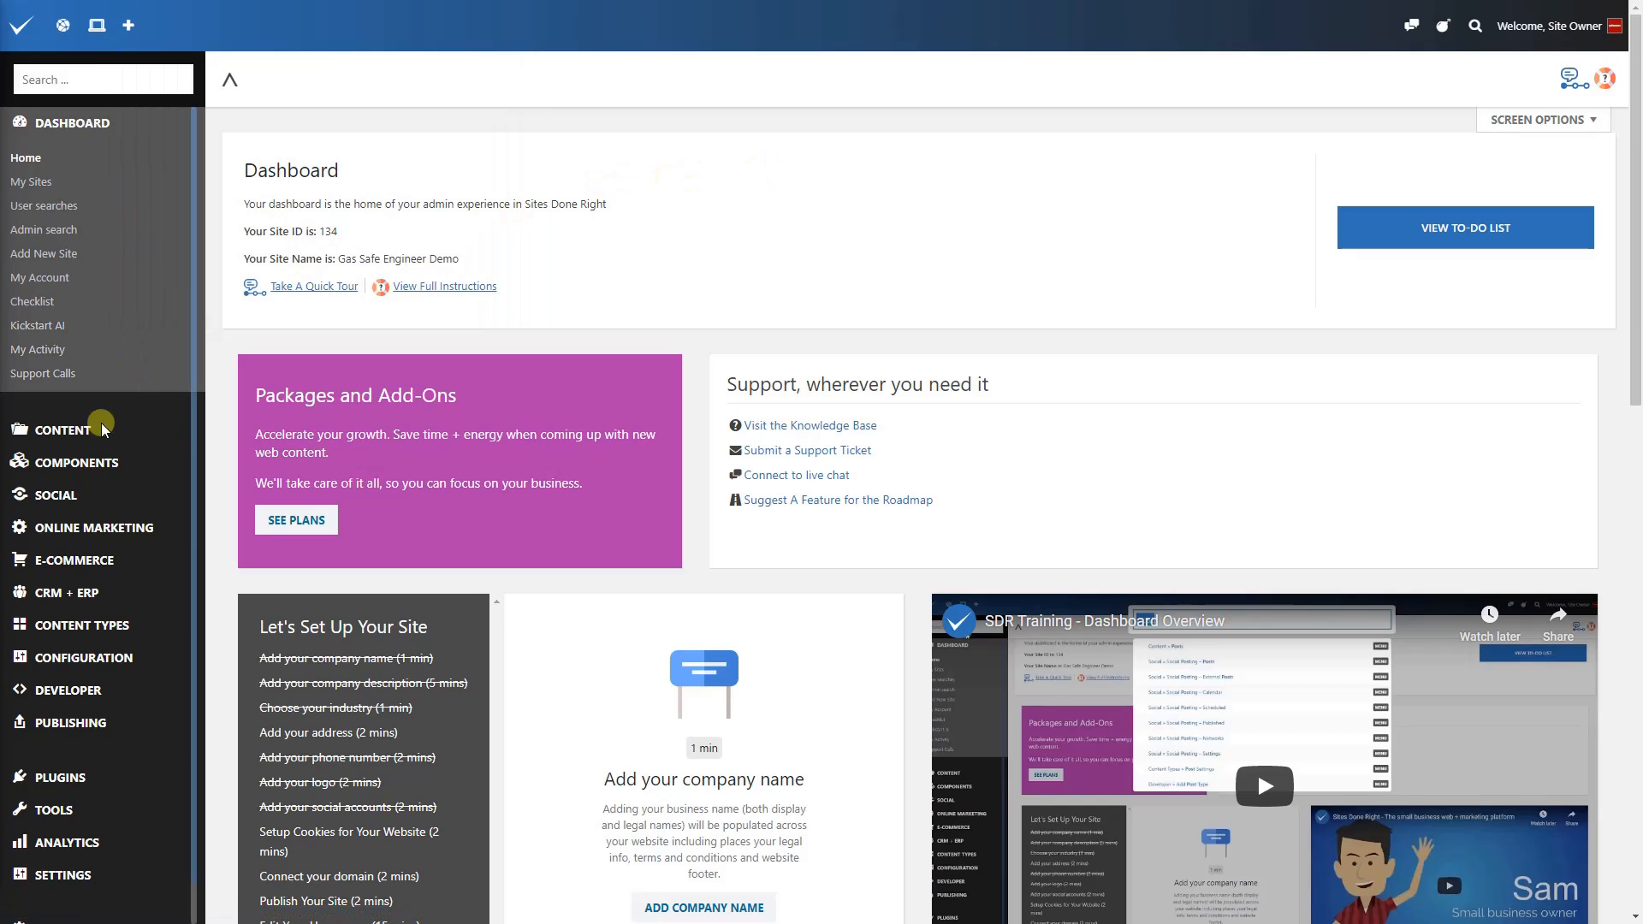
pyautogui.click(99, 460)
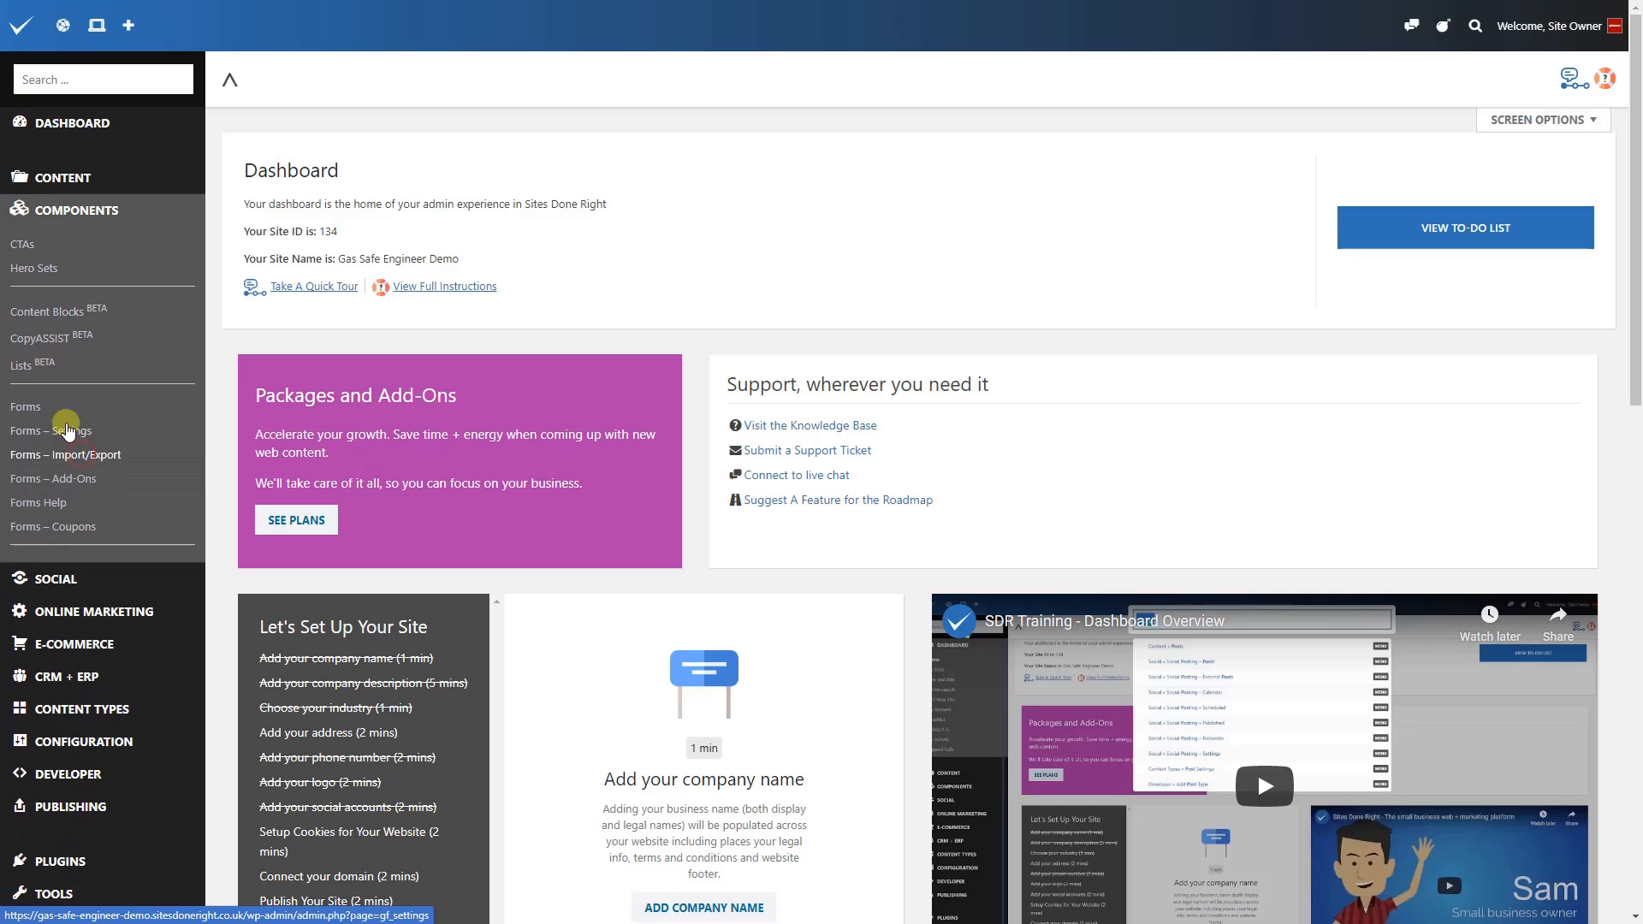
pyautogui.click(21, 245)
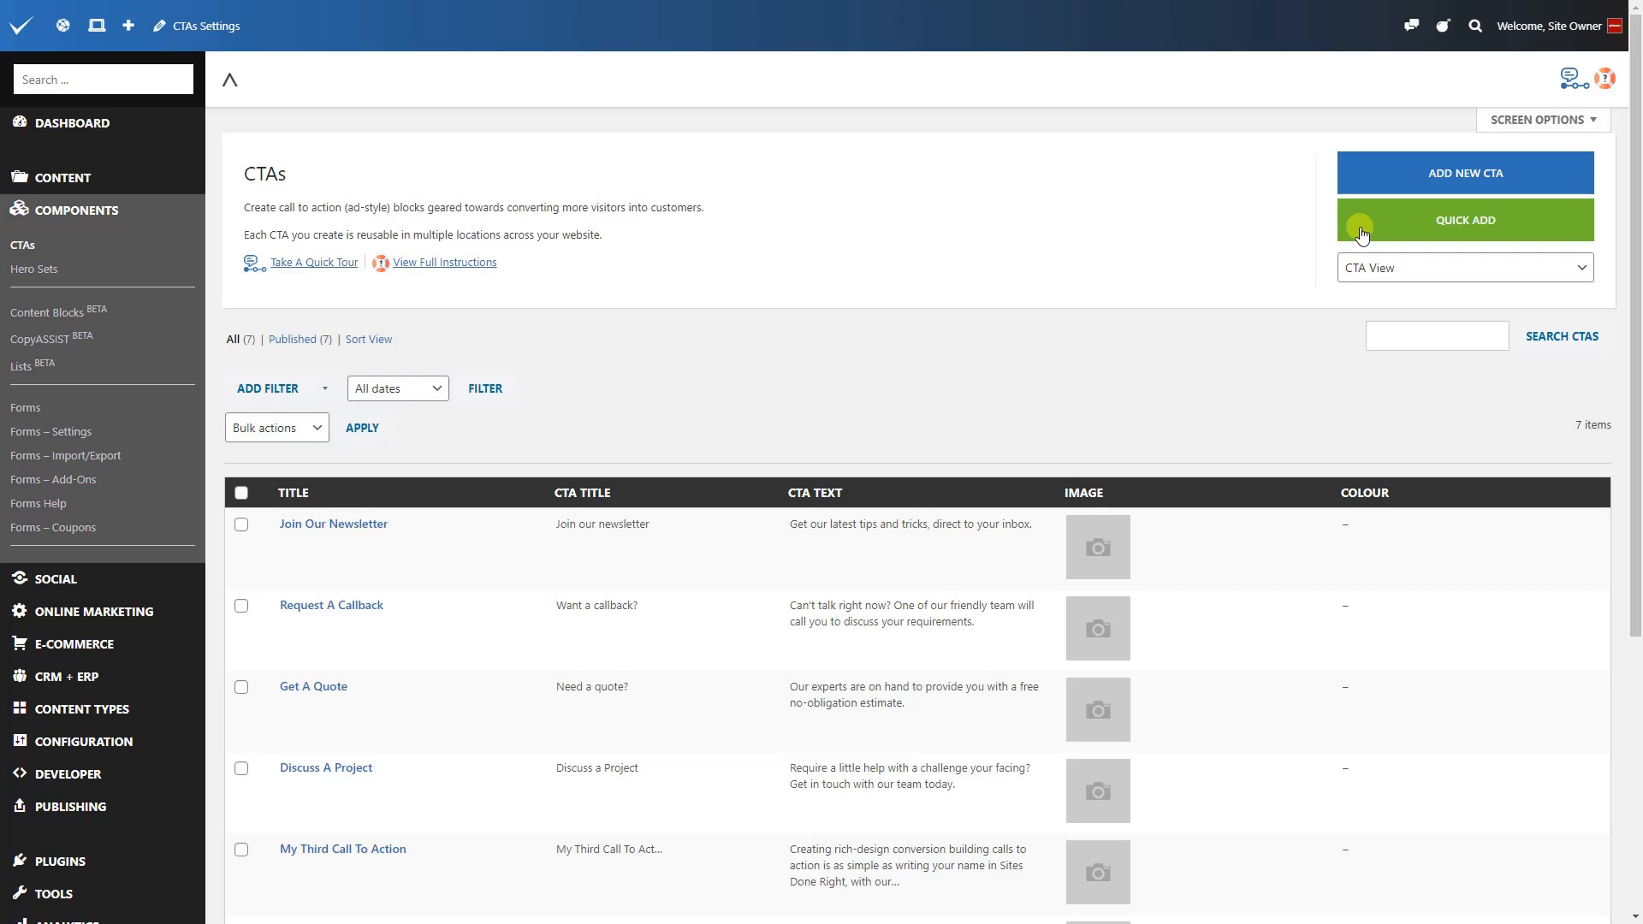
pyautogui.click(1361, 231)
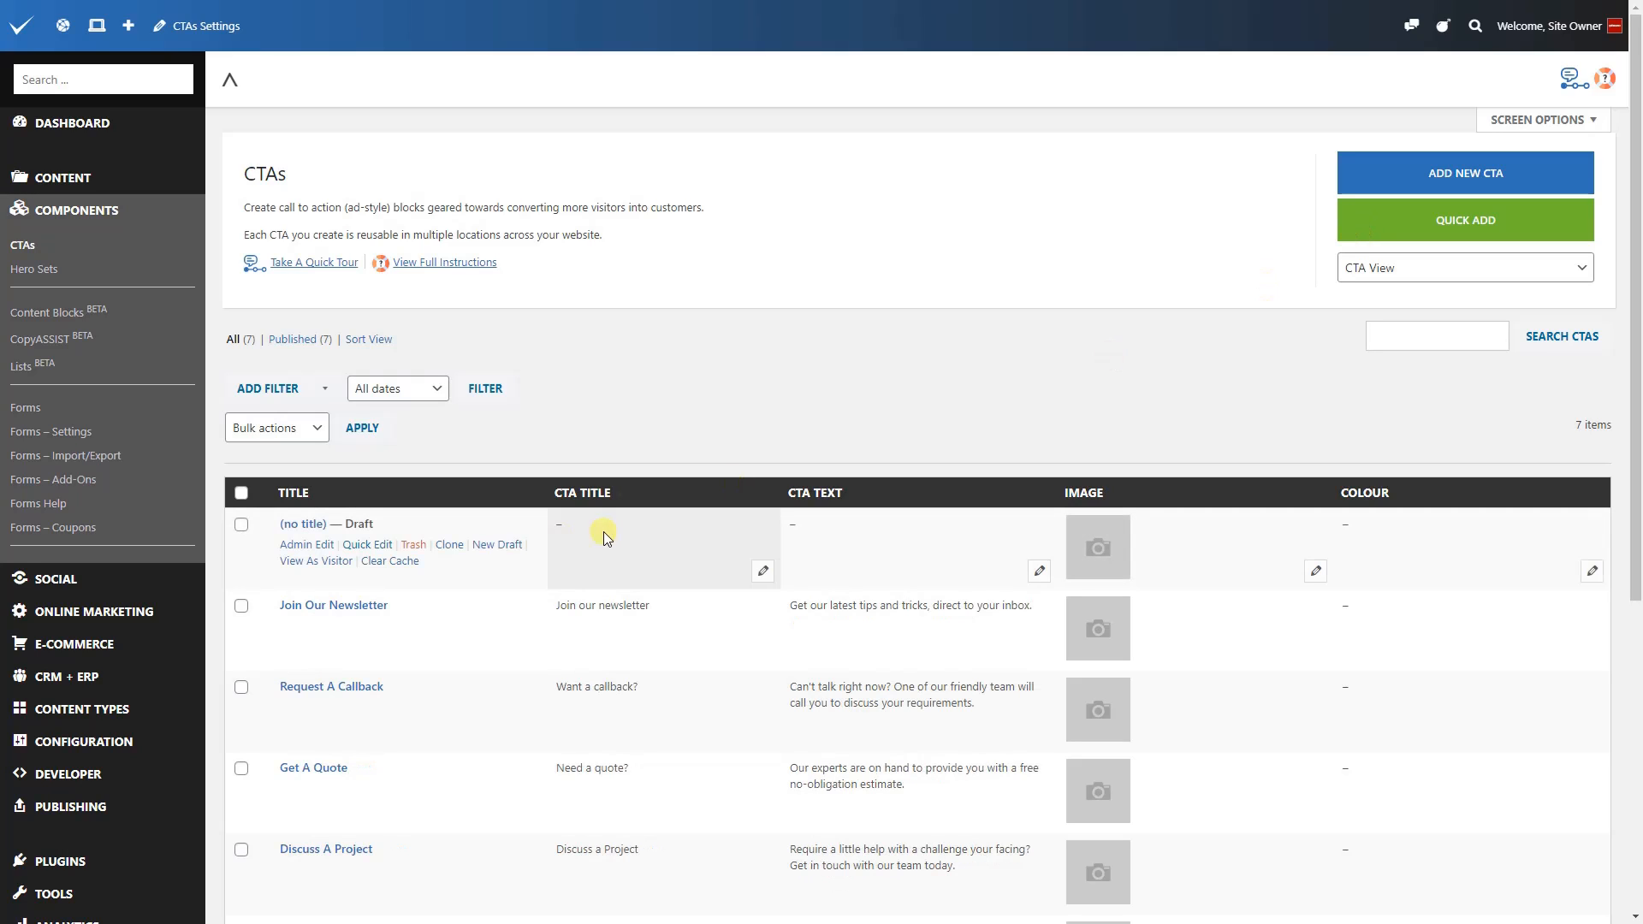
# Open the untitled draft CTA in the full admin editor and name it "My Test CTA"
pyautogui.click(369, 544)
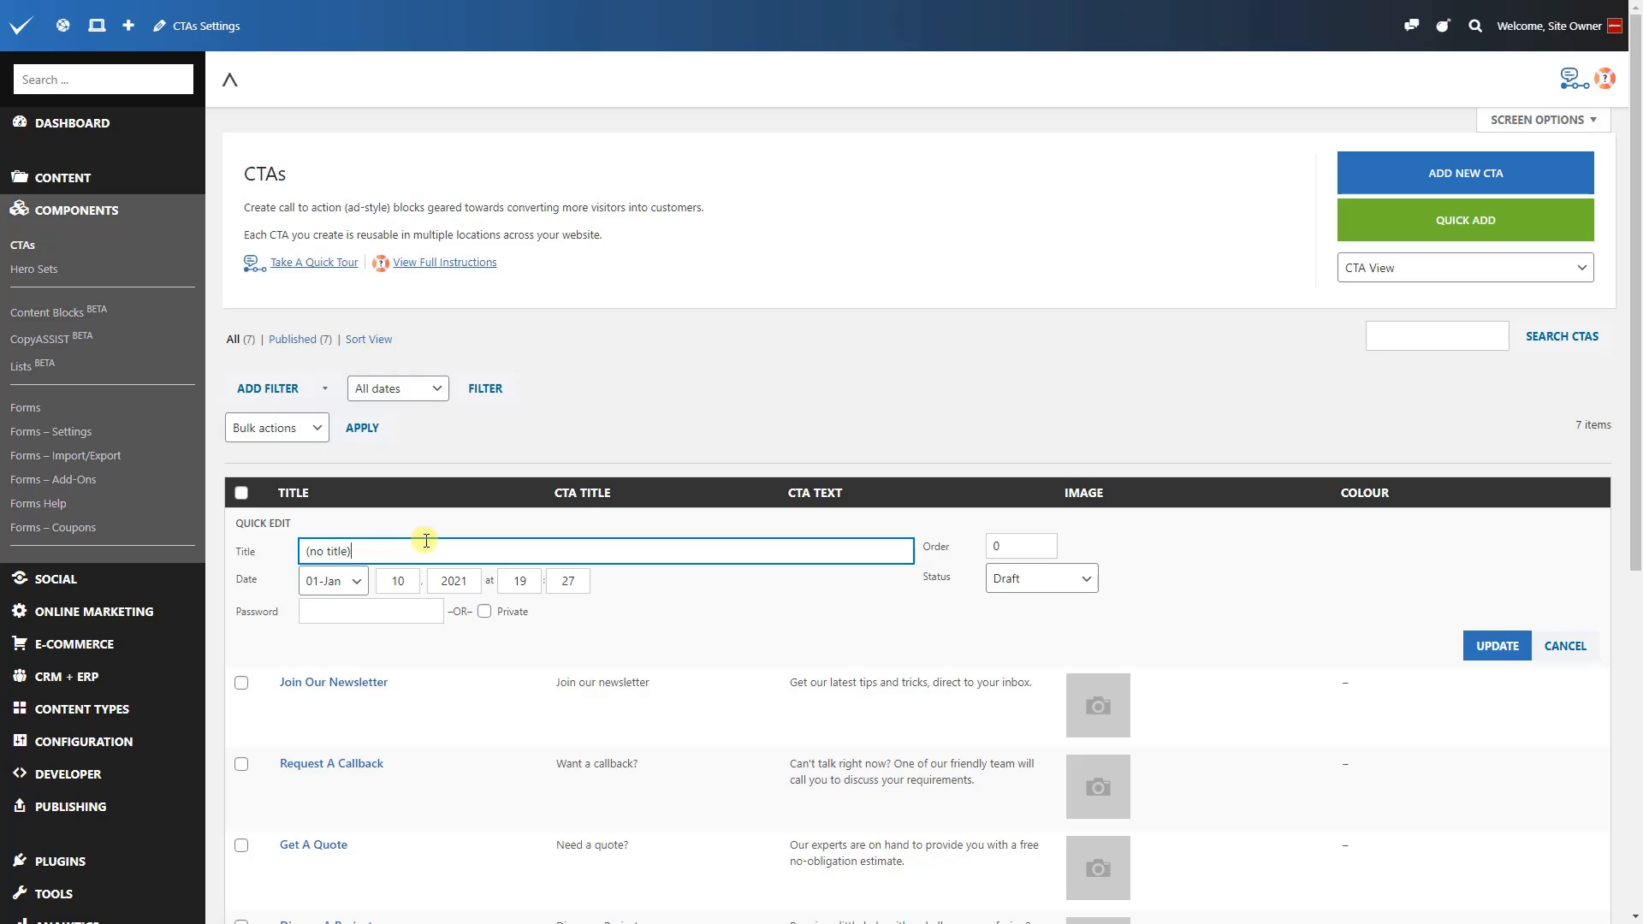
pyautogui.click(1578, 648)
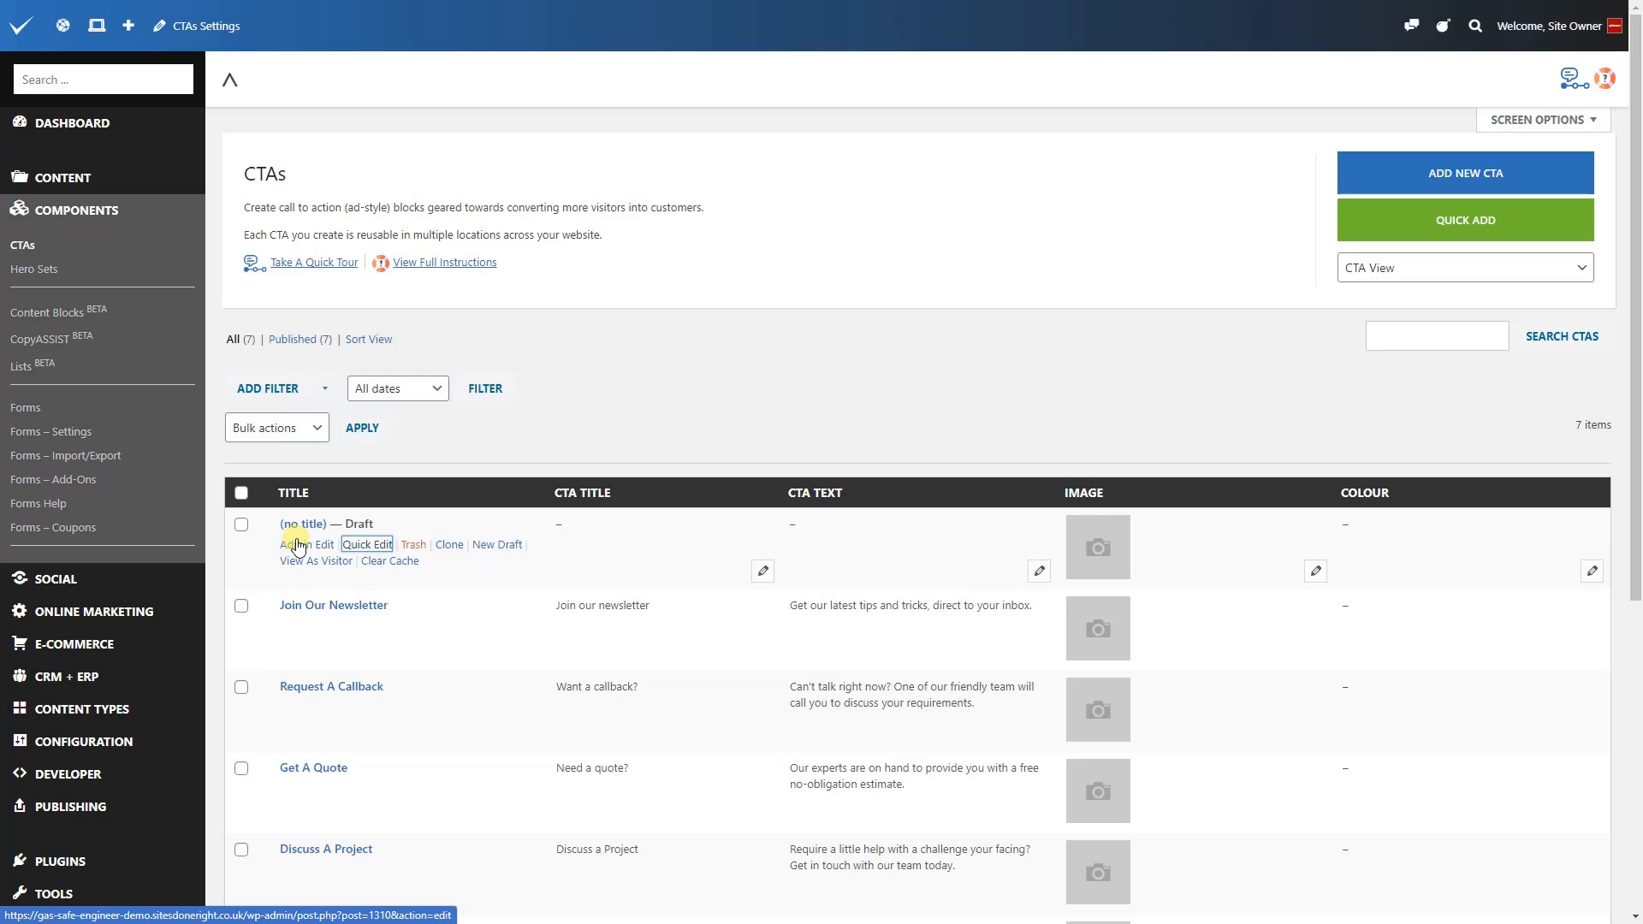
pyautogui.click(299, 546)
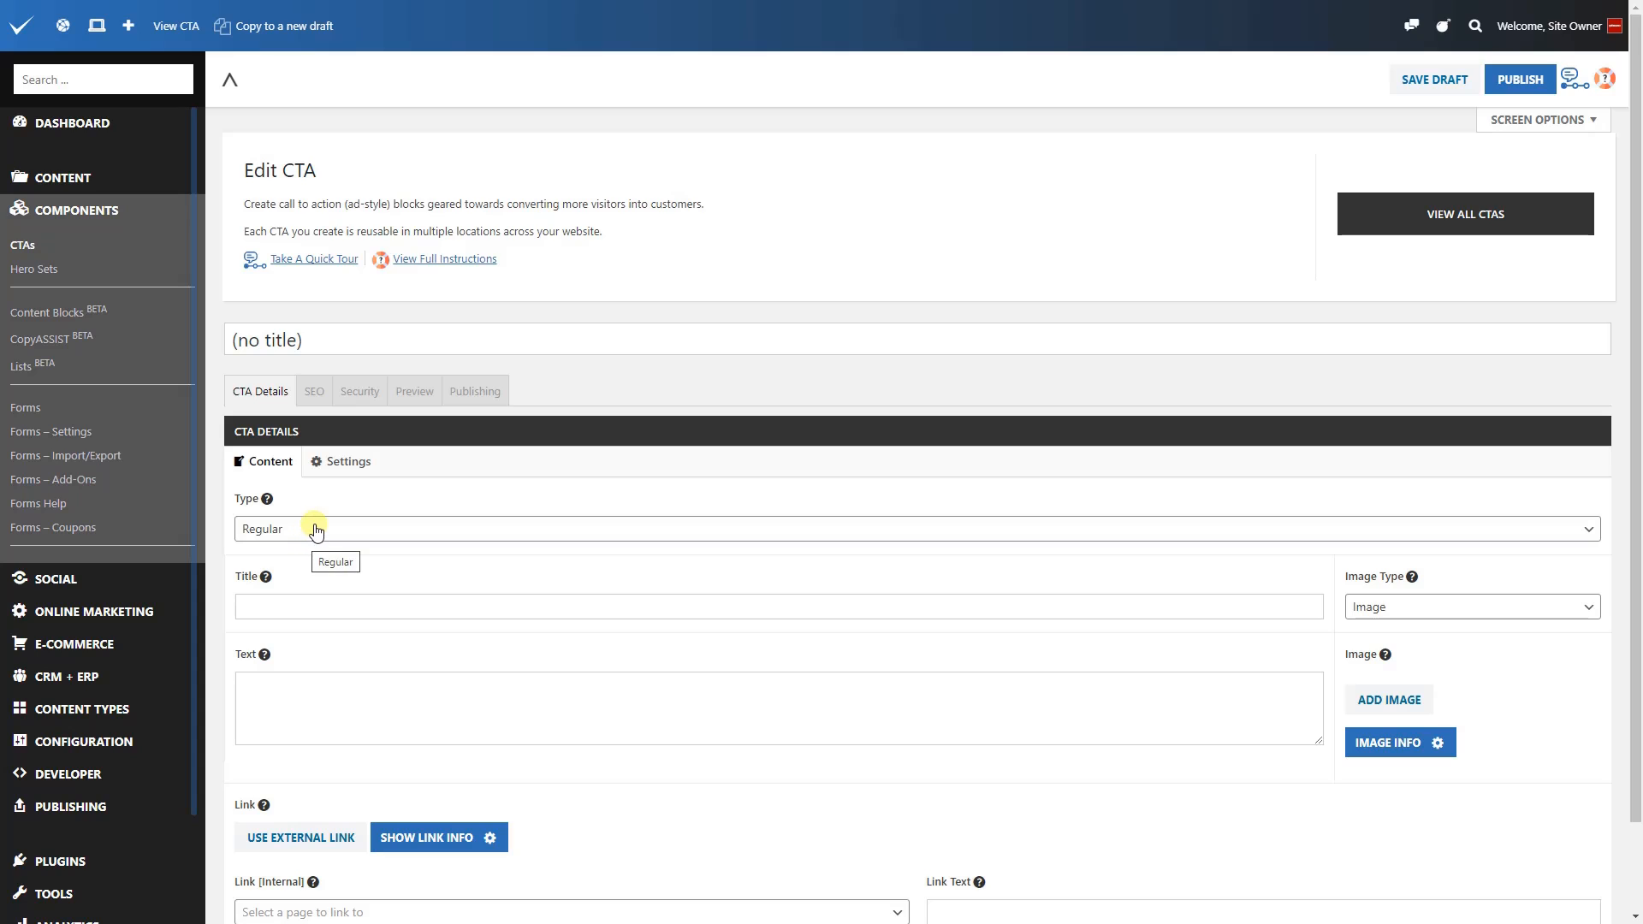
pyautogui.click(382, 338)
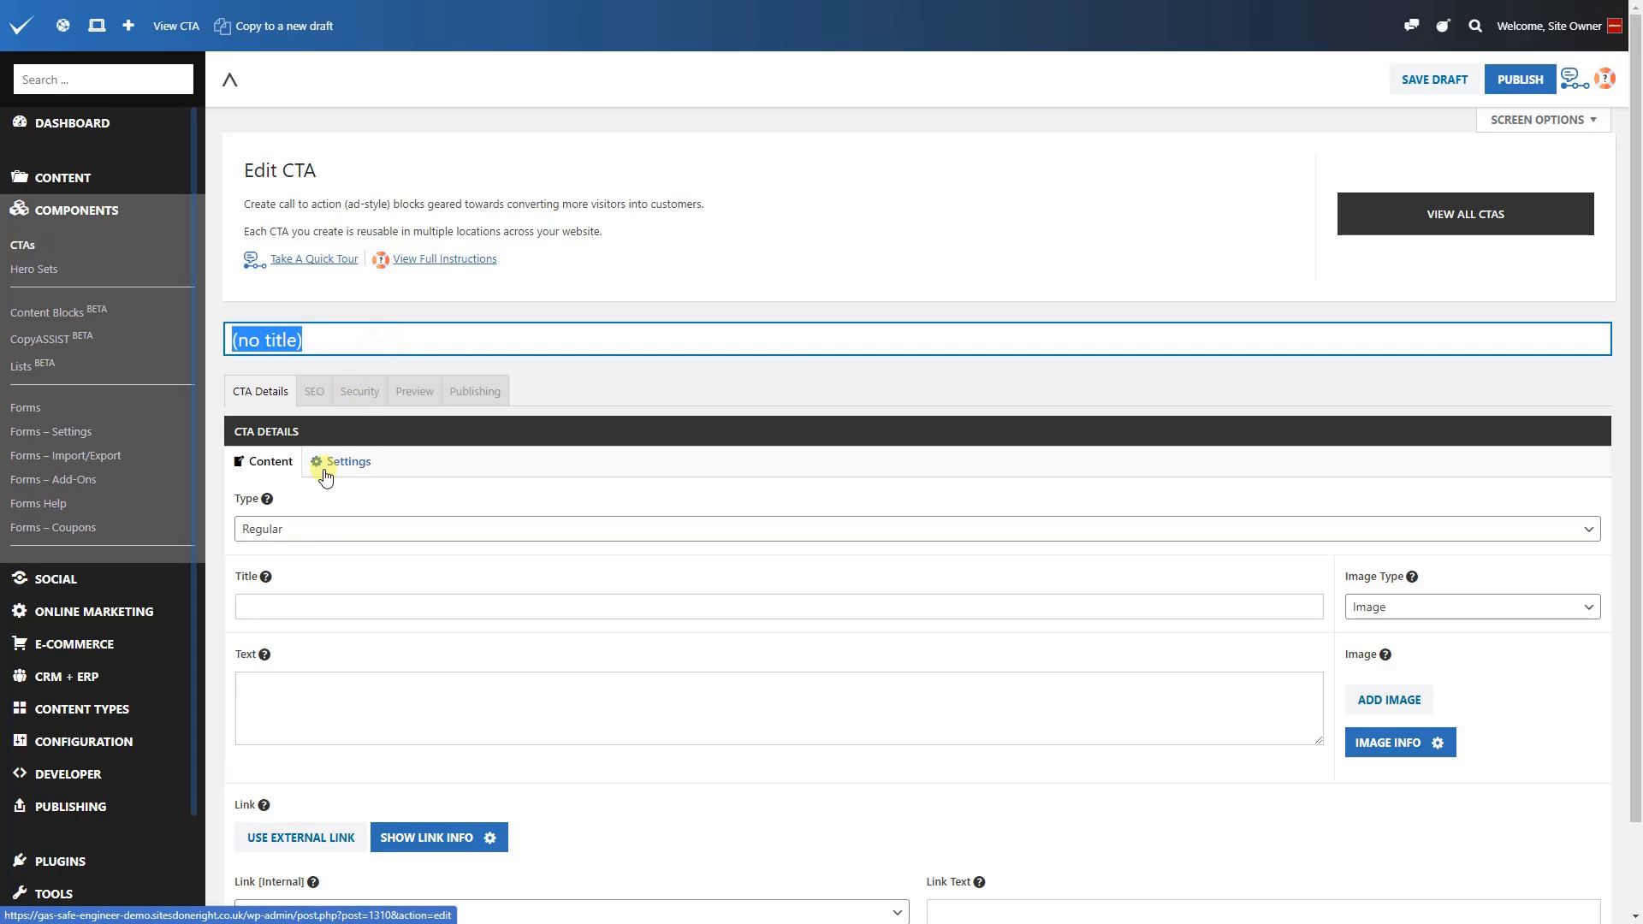
pyautogui.write('M')
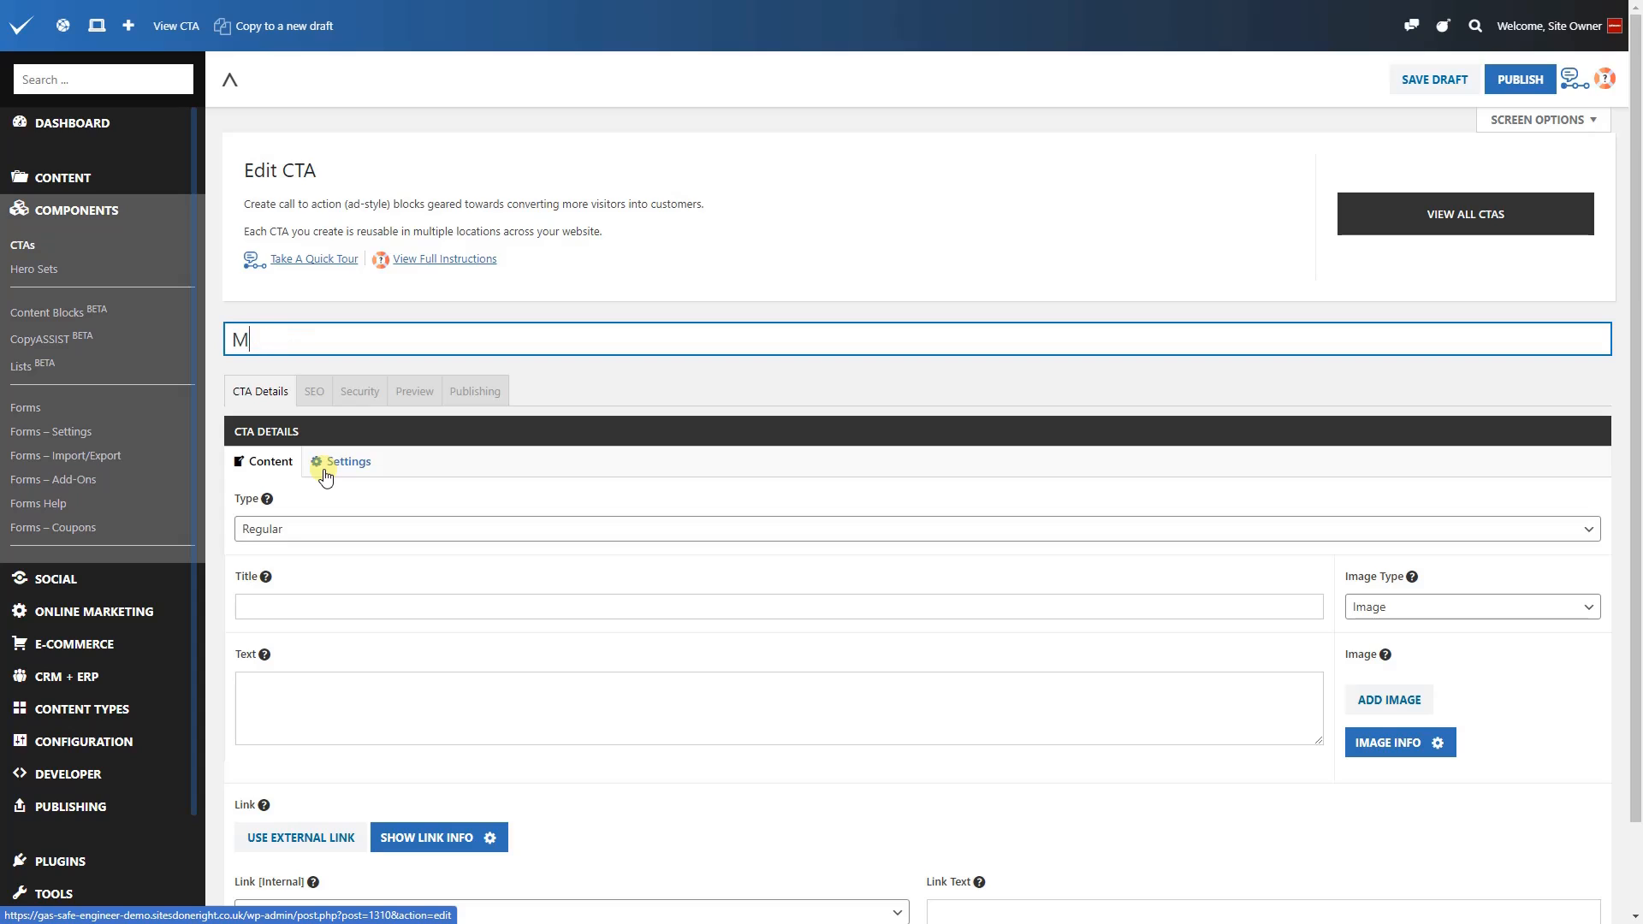
pyautogui.write('y Test CTA')
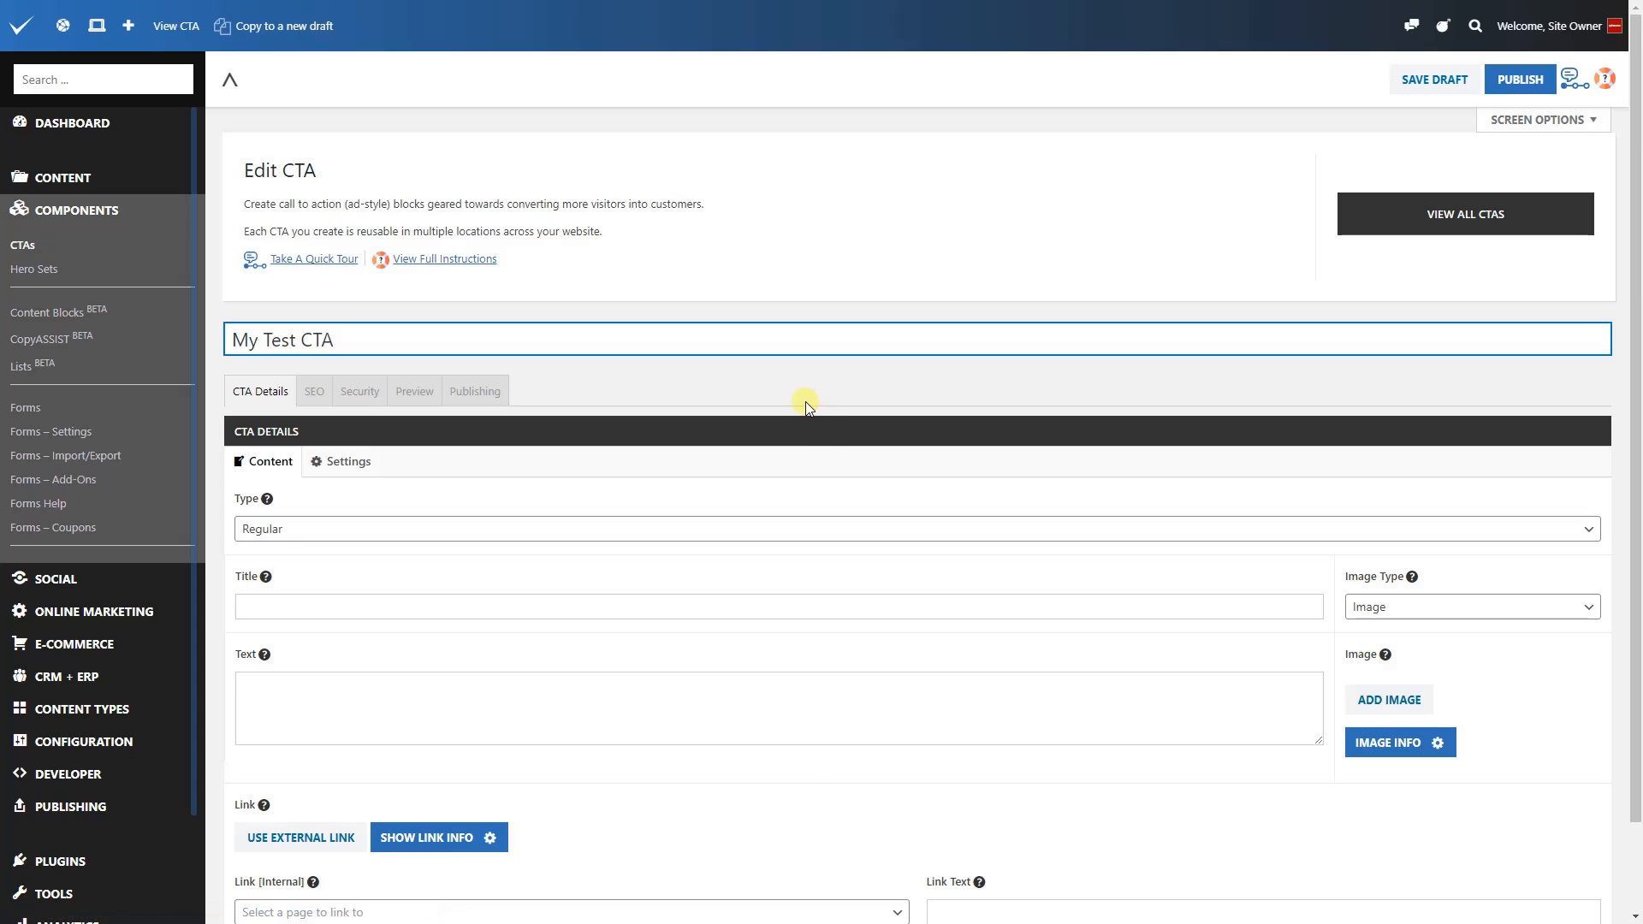
# Review the help instructions for CTAs and start the quick tour, advancing to its part about choosing a CTA type
pyautogui.click(1604, 84)
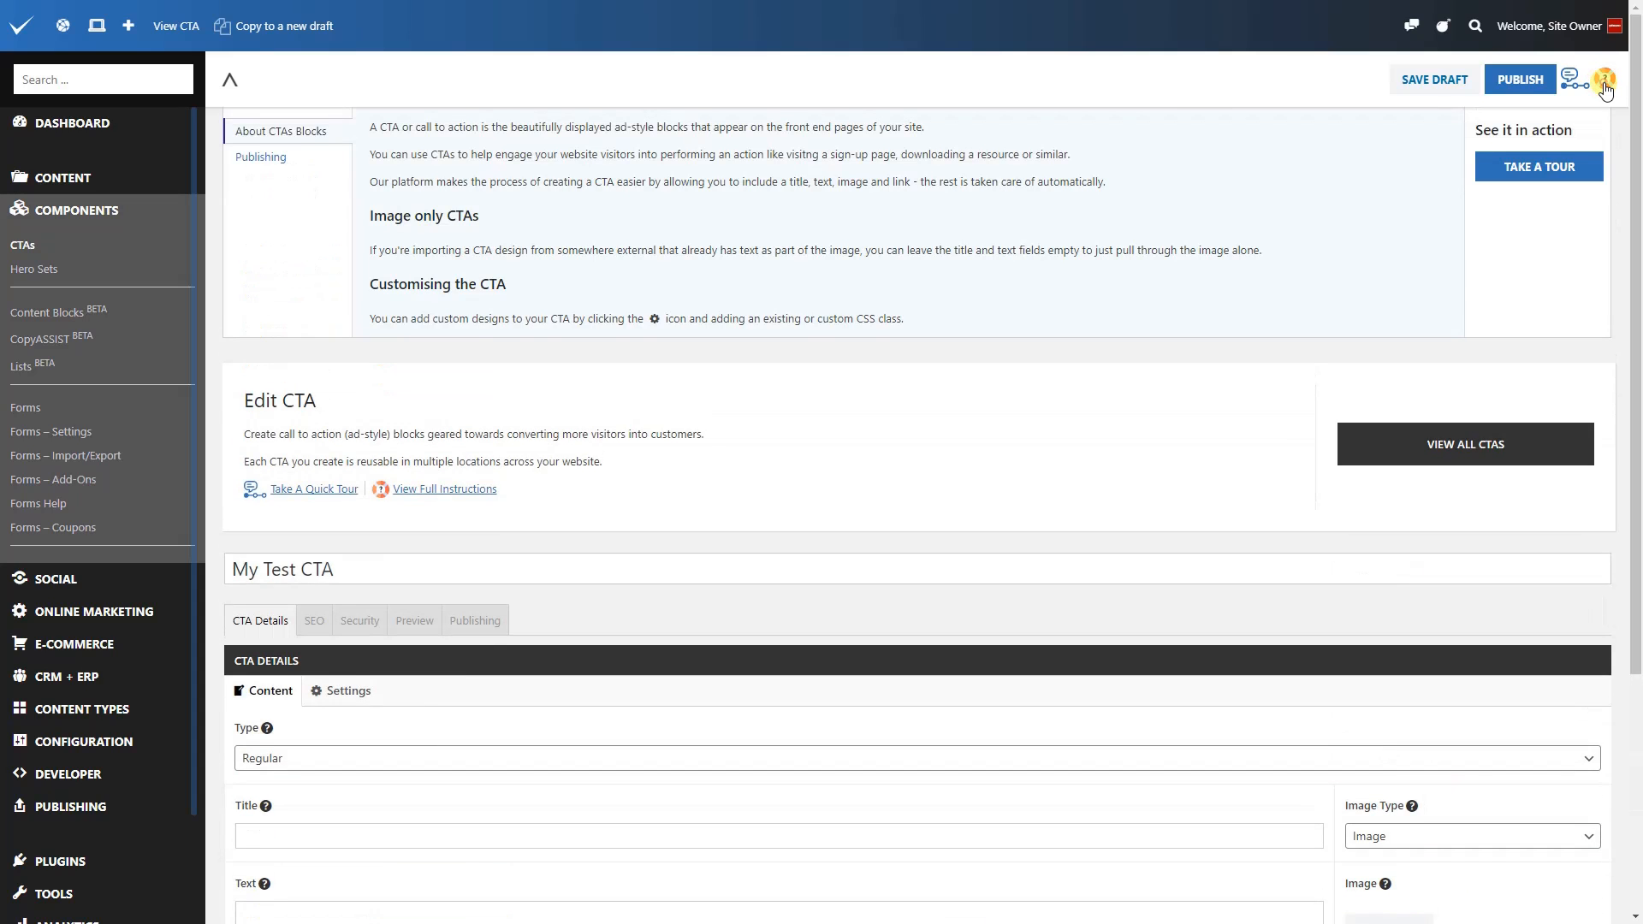
pyautogui.click(1604, 84)
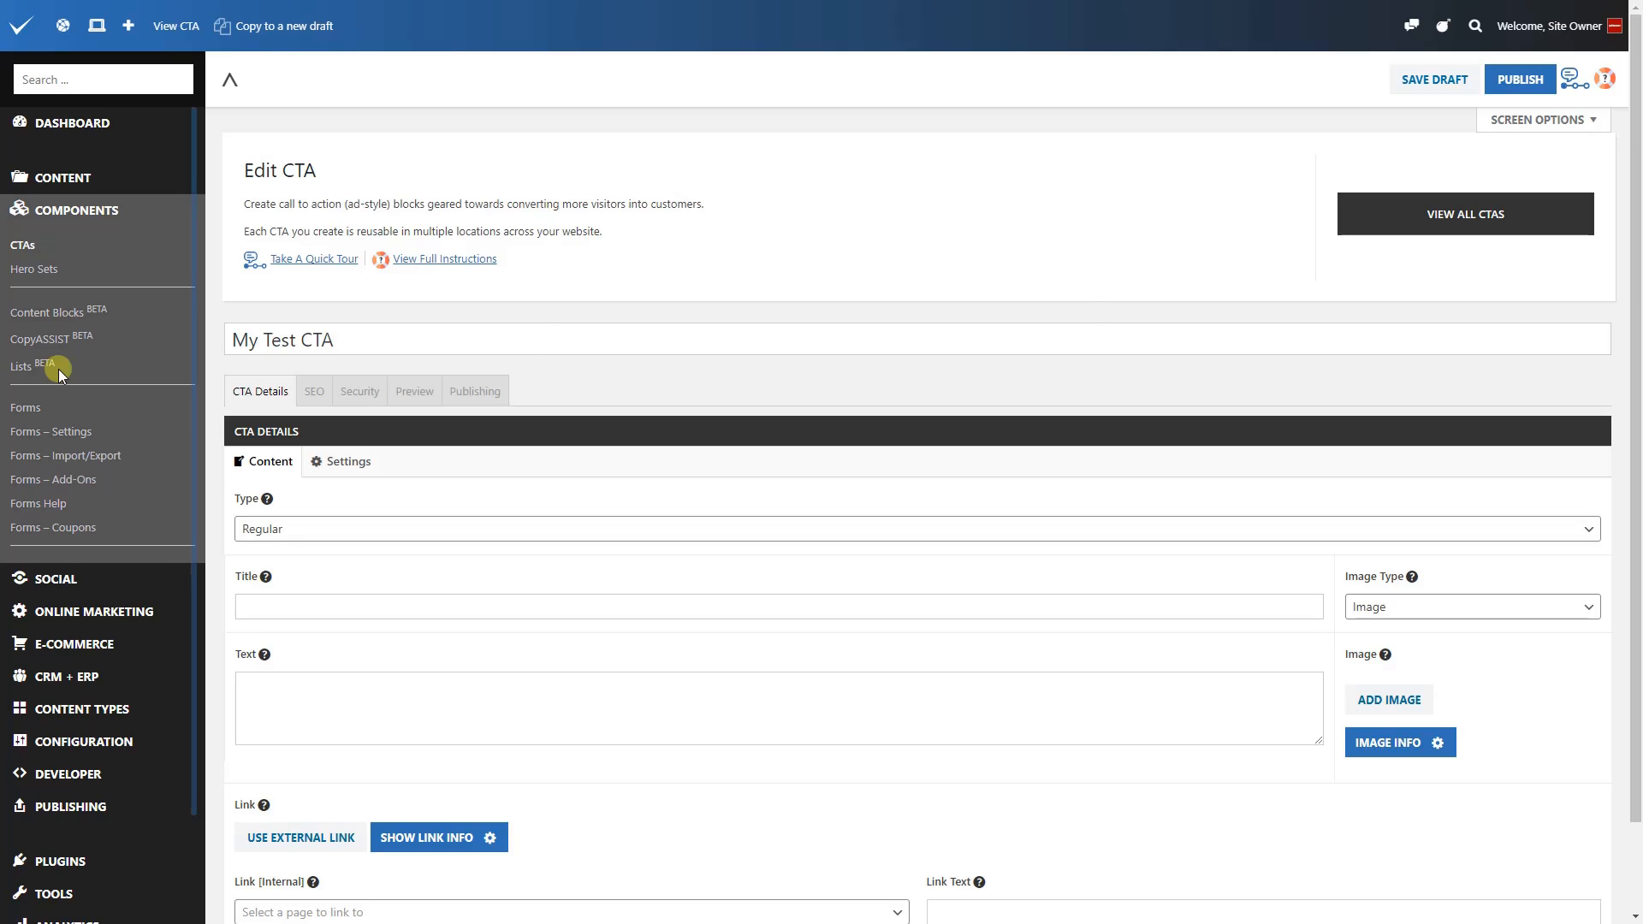
pyautogui.click(1571, 83)
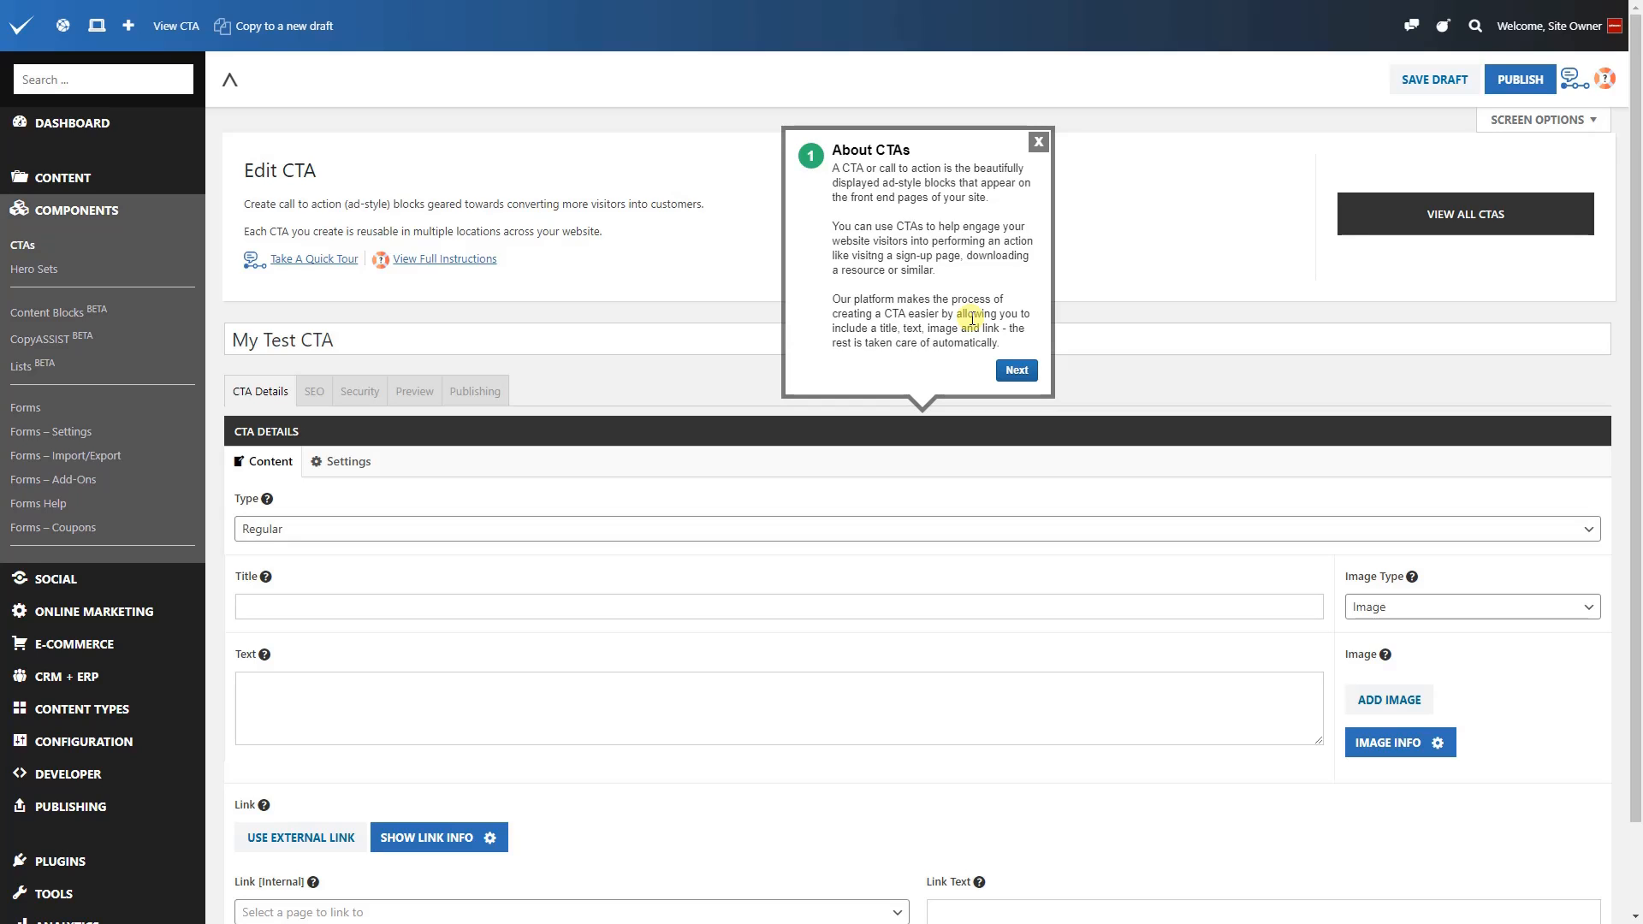
pyautogui.click(1016, 371)
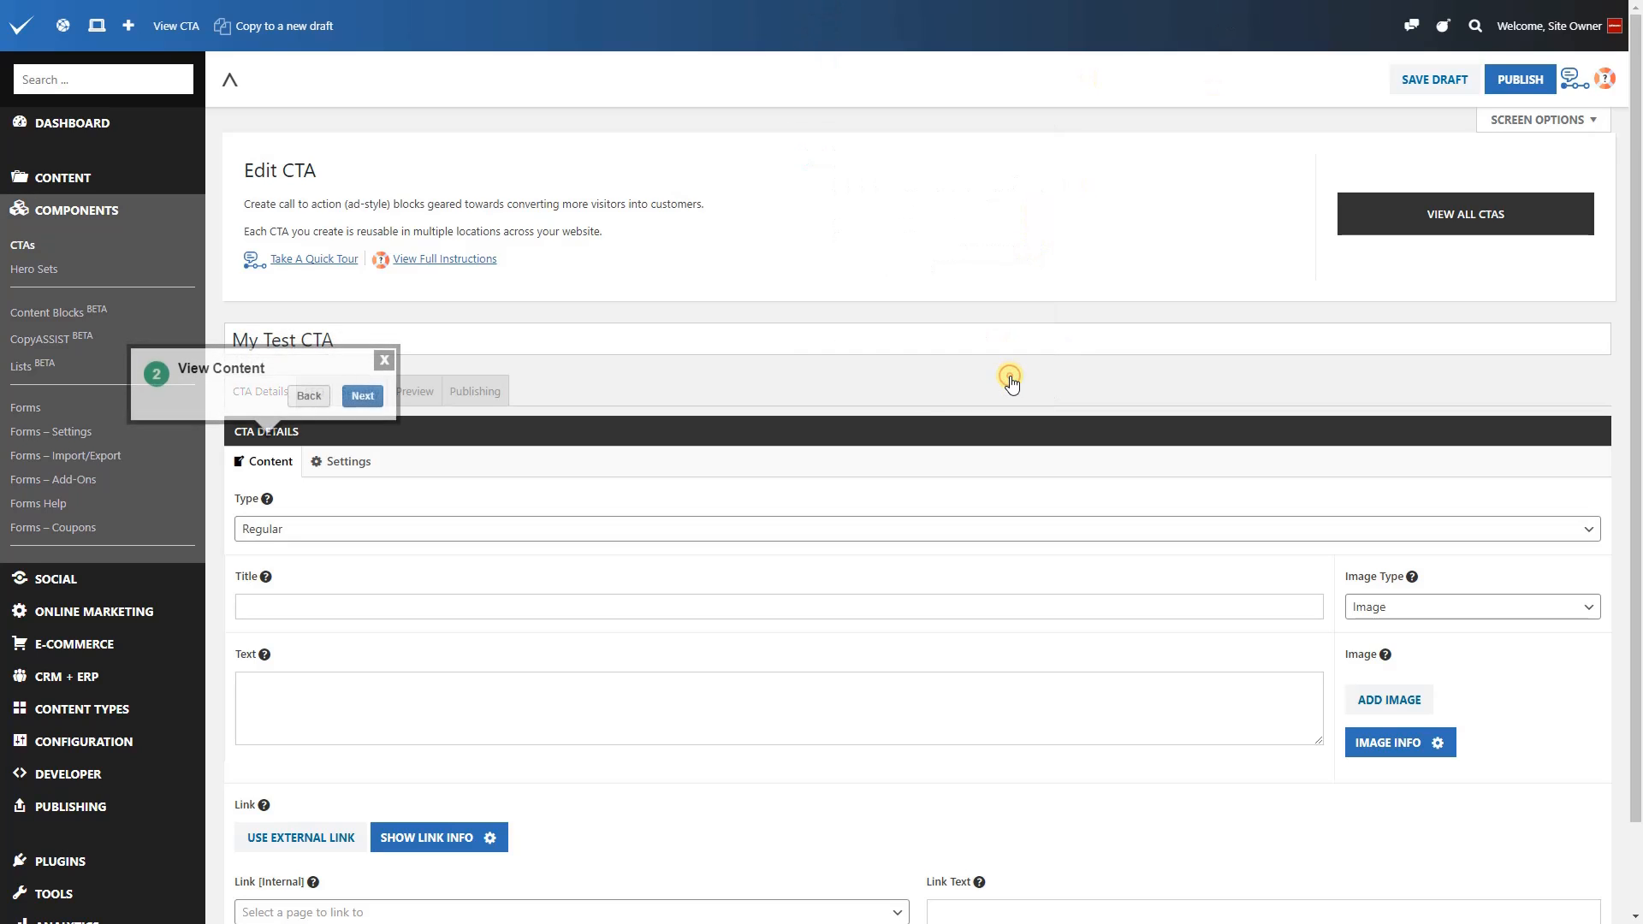
pyautogui.click(284, 464)
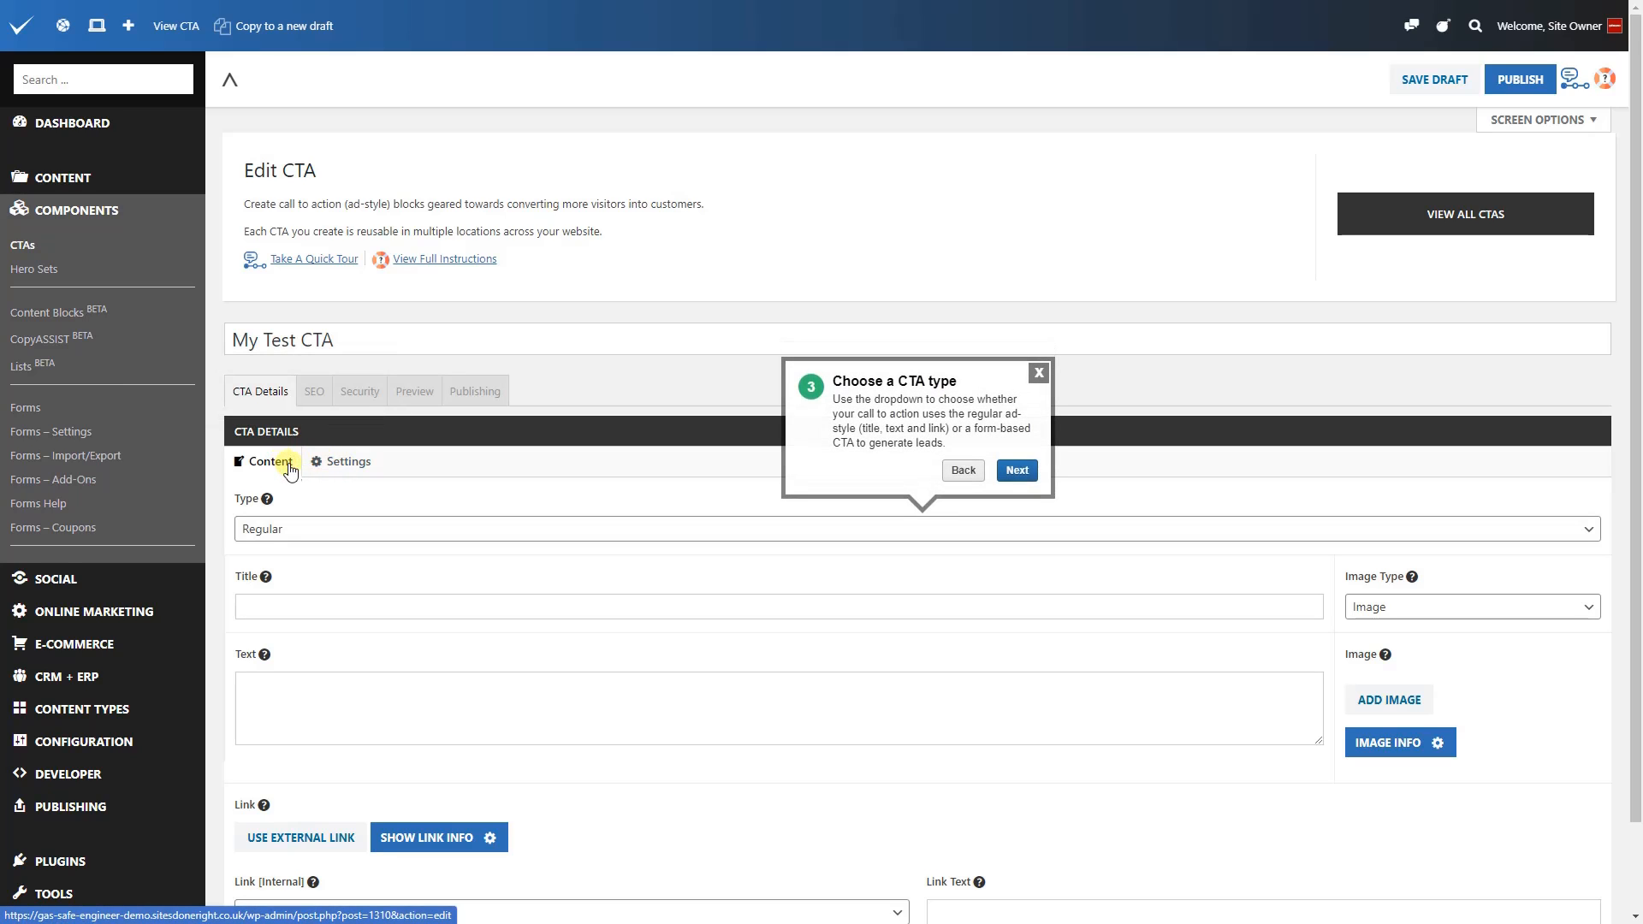
# Try the Form type for the CTA, view the selectable forms, and set the type back to Regular
pyautogui.click(419, 536)
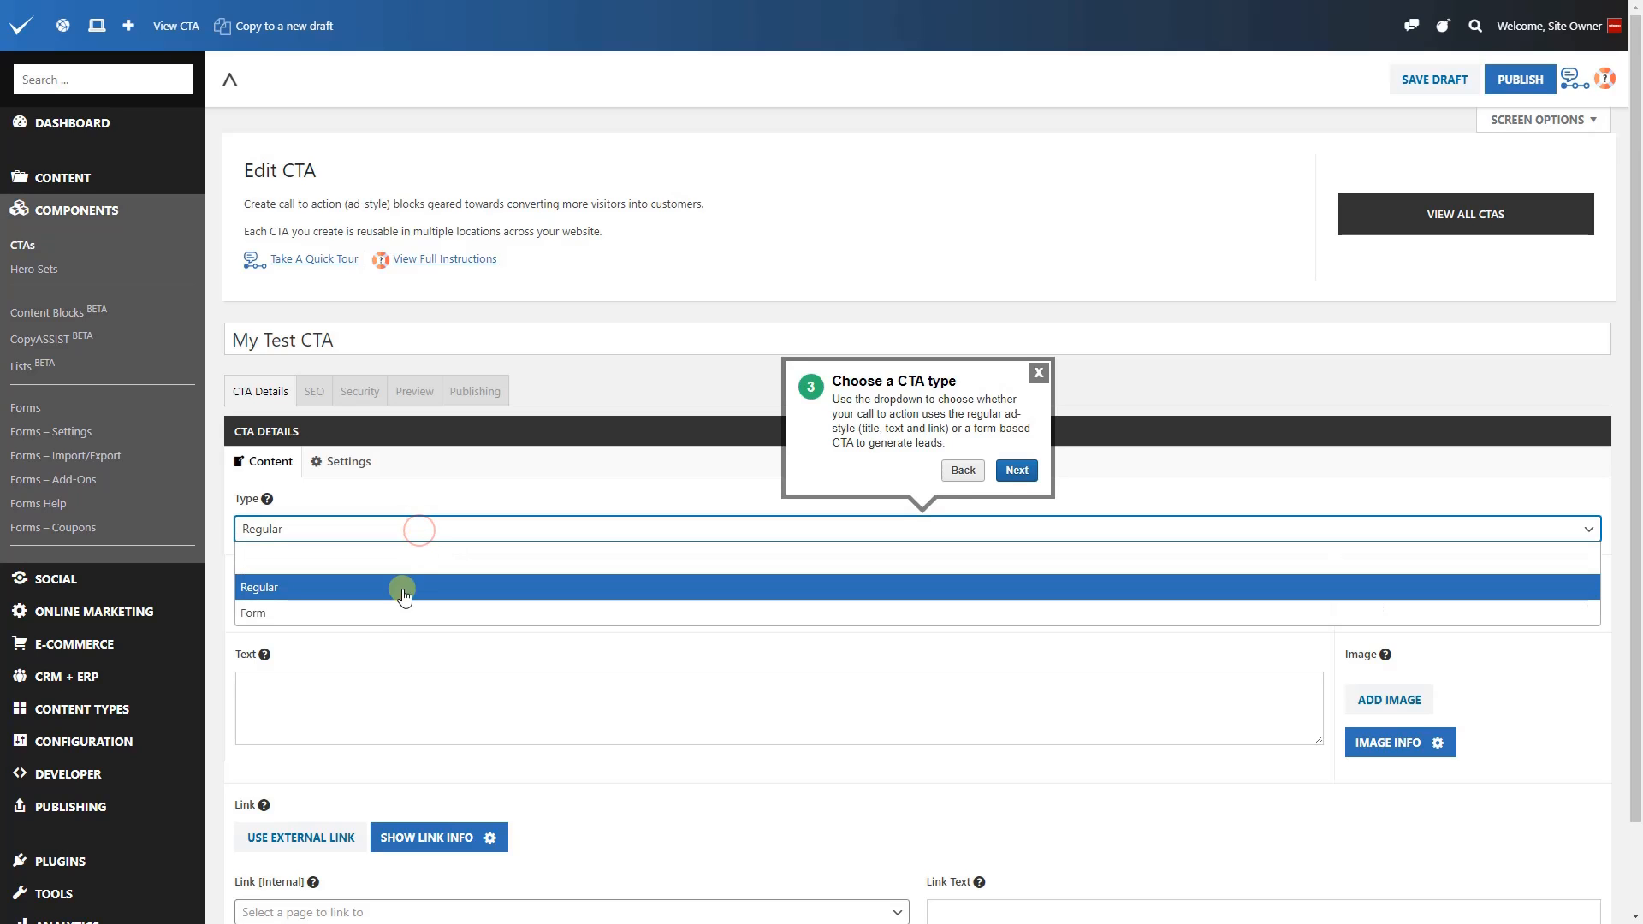
pyautogui.click(389, 613)
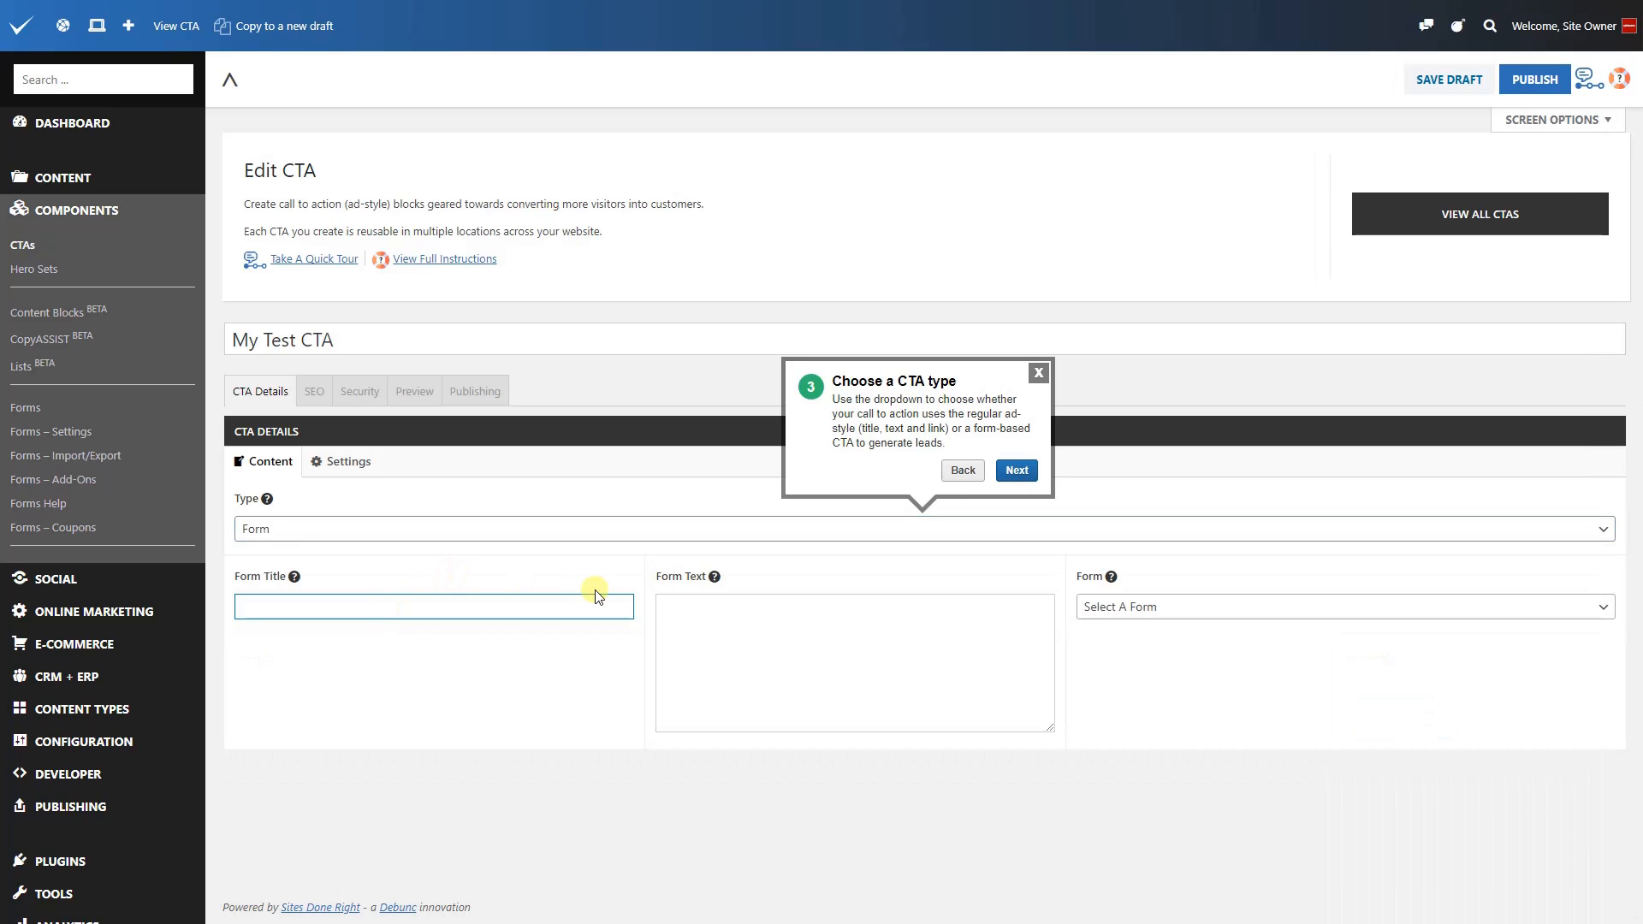
pyautogui.click(1120, 612)
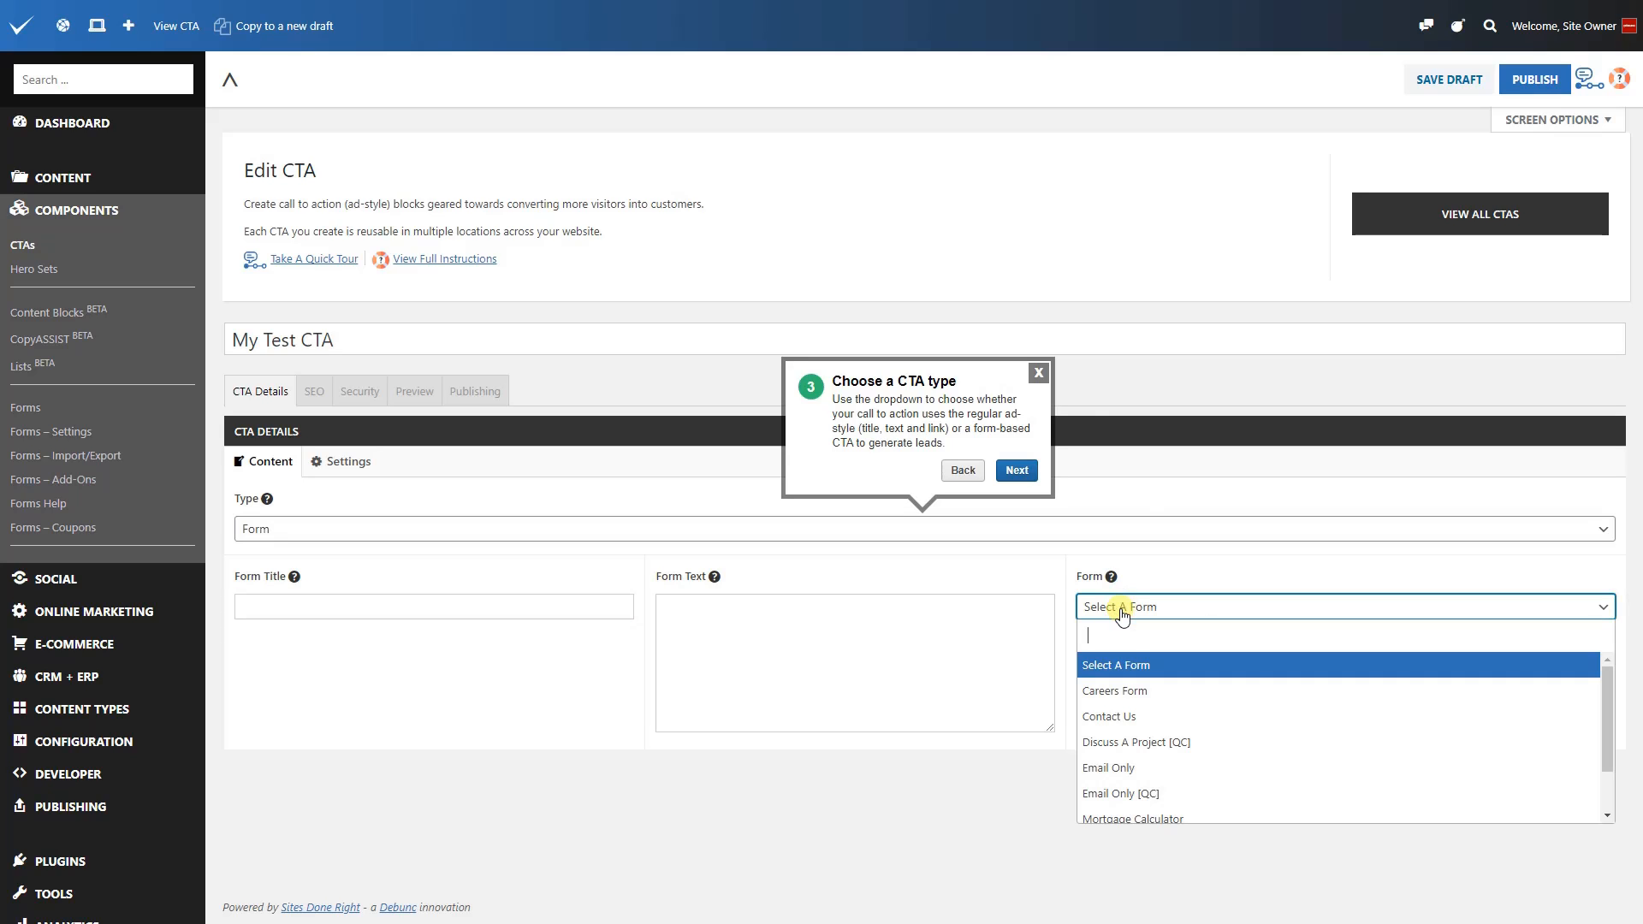
pyautogui.click(664, 534)
pyautogui.click(573, 587)
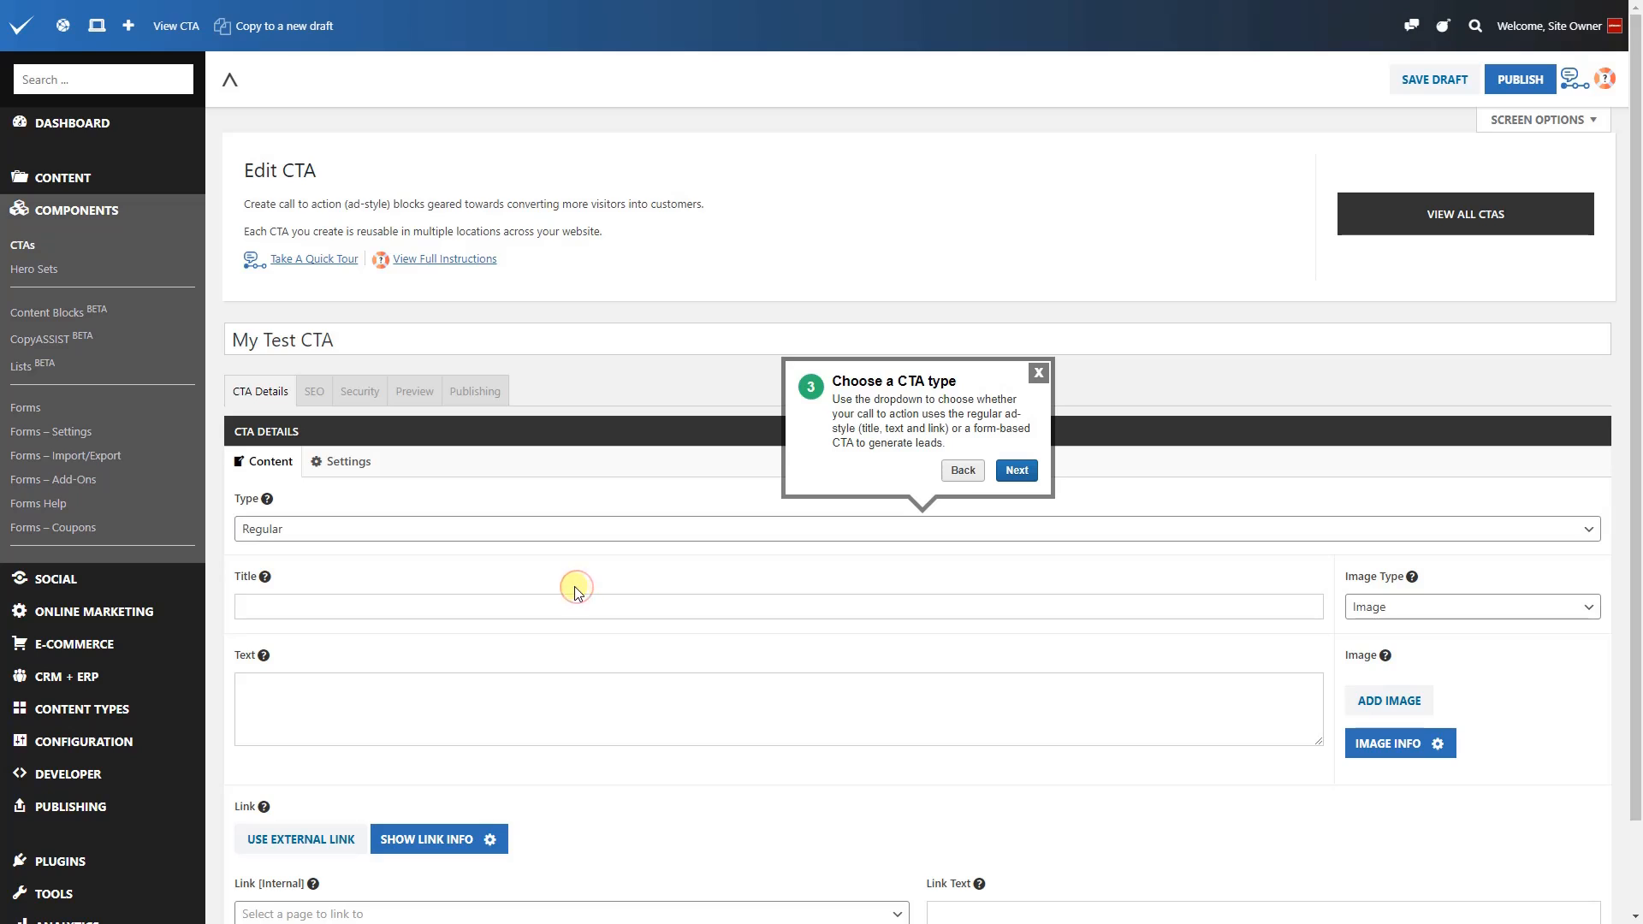
# Enter the CTA title "My Test Call To Action" and the text "Lorem ipsum dolor sit amet, consectetur adipiscing elit. Duis in ullamcorper orci, a convallis justo."
pyautogui.click(1016, 475)
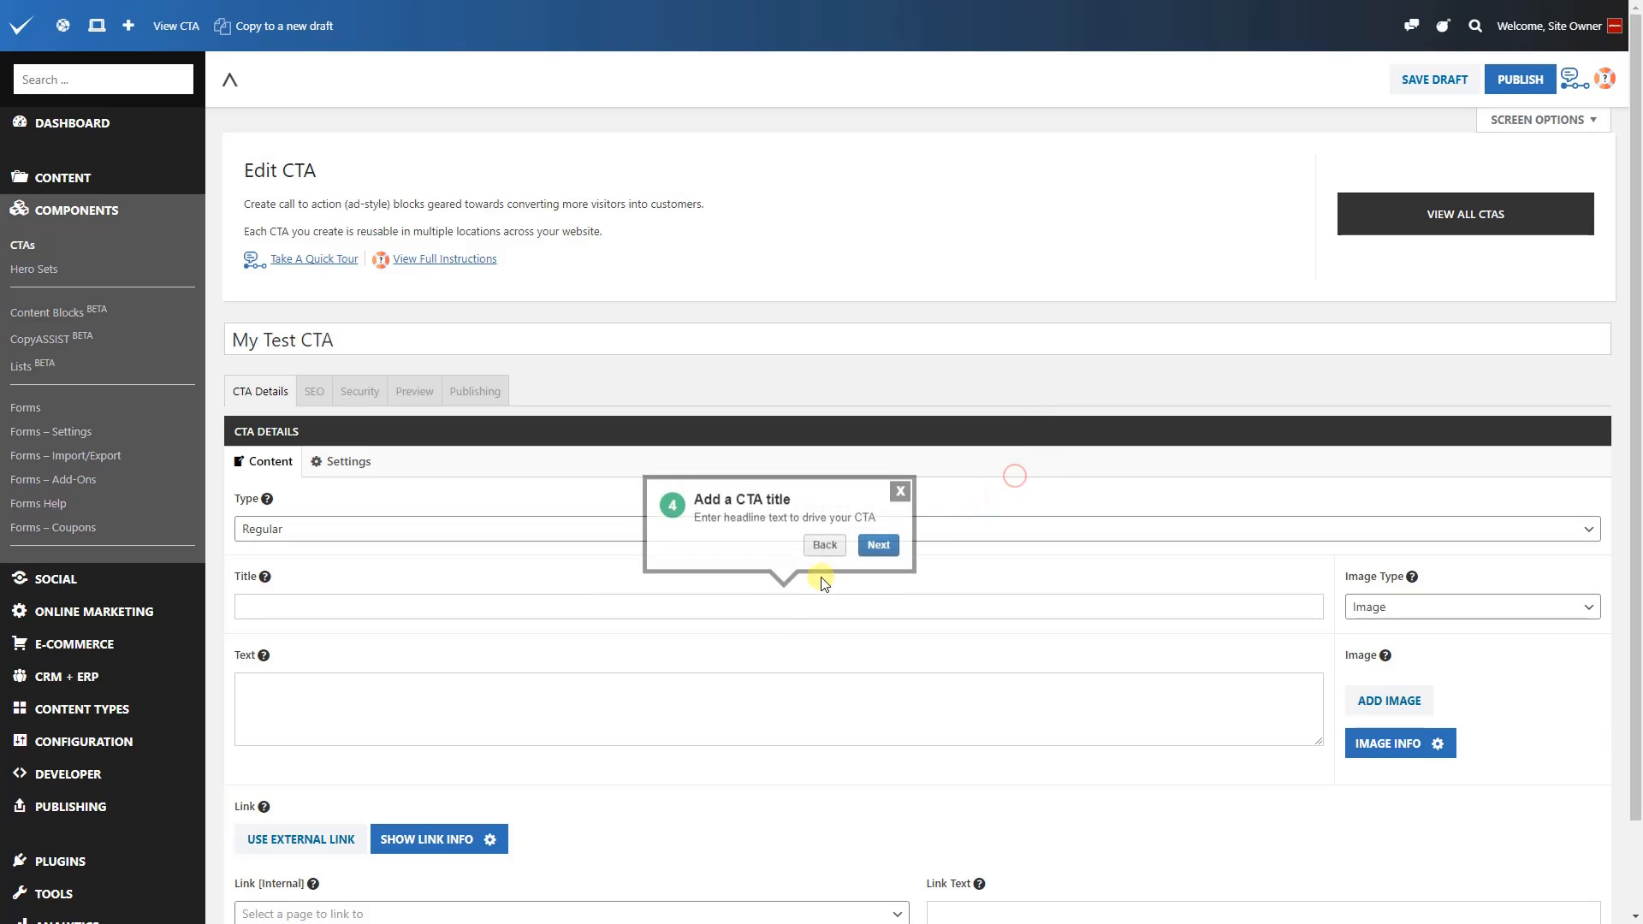
pyautogui.click(756, 610)
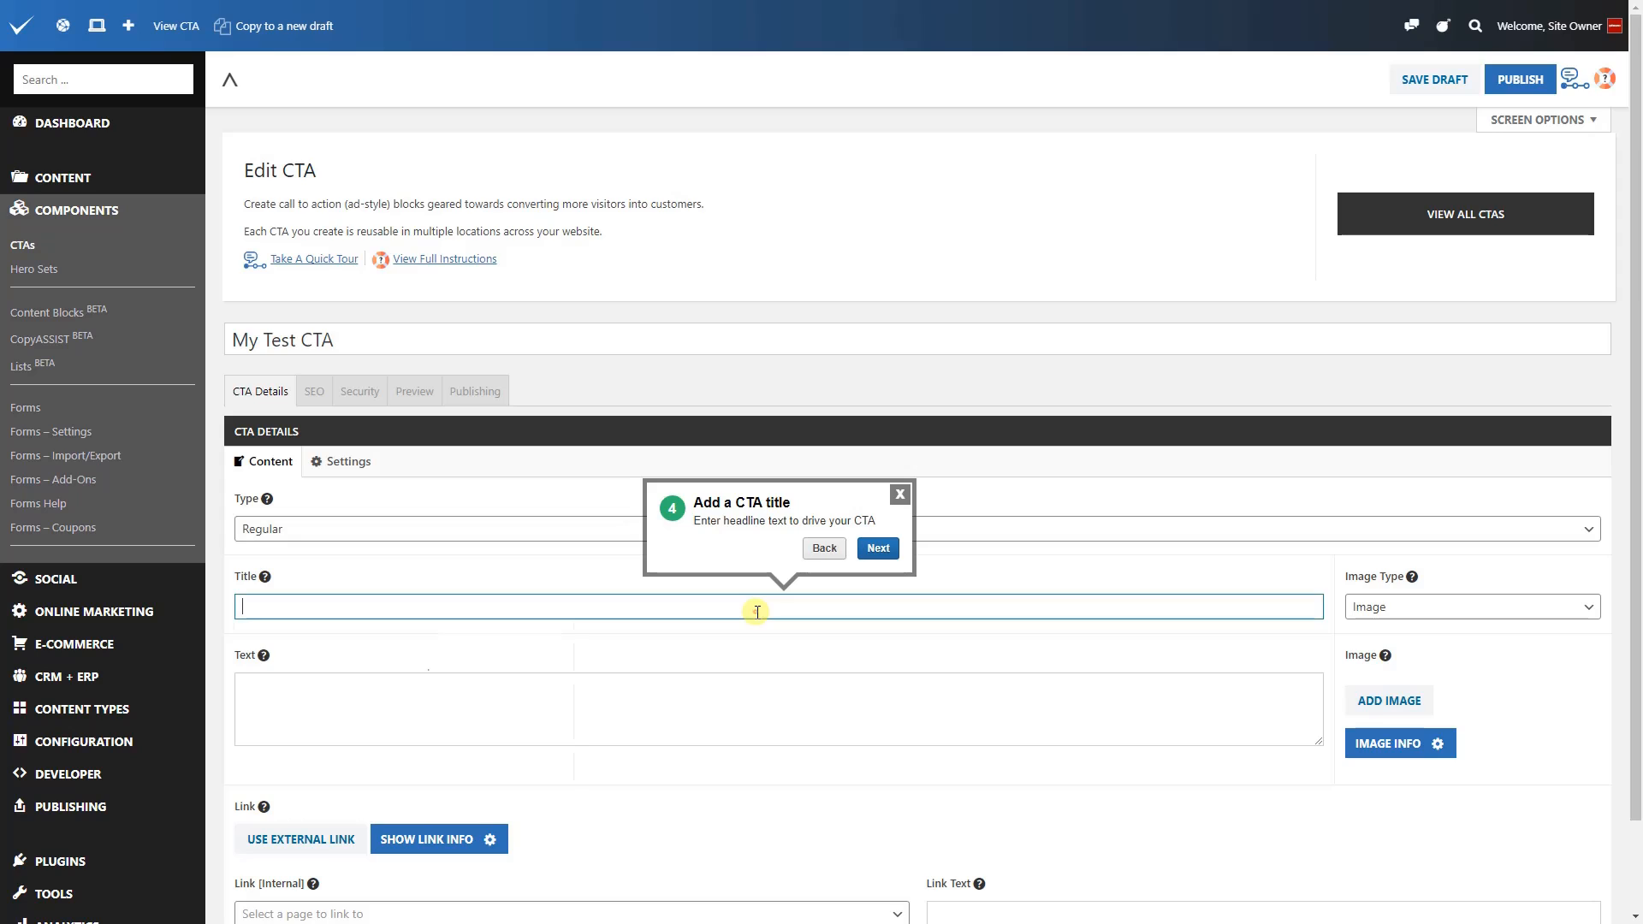
pyautogui.write('My Test Call To Action')
pyautogui.click(879, 548)
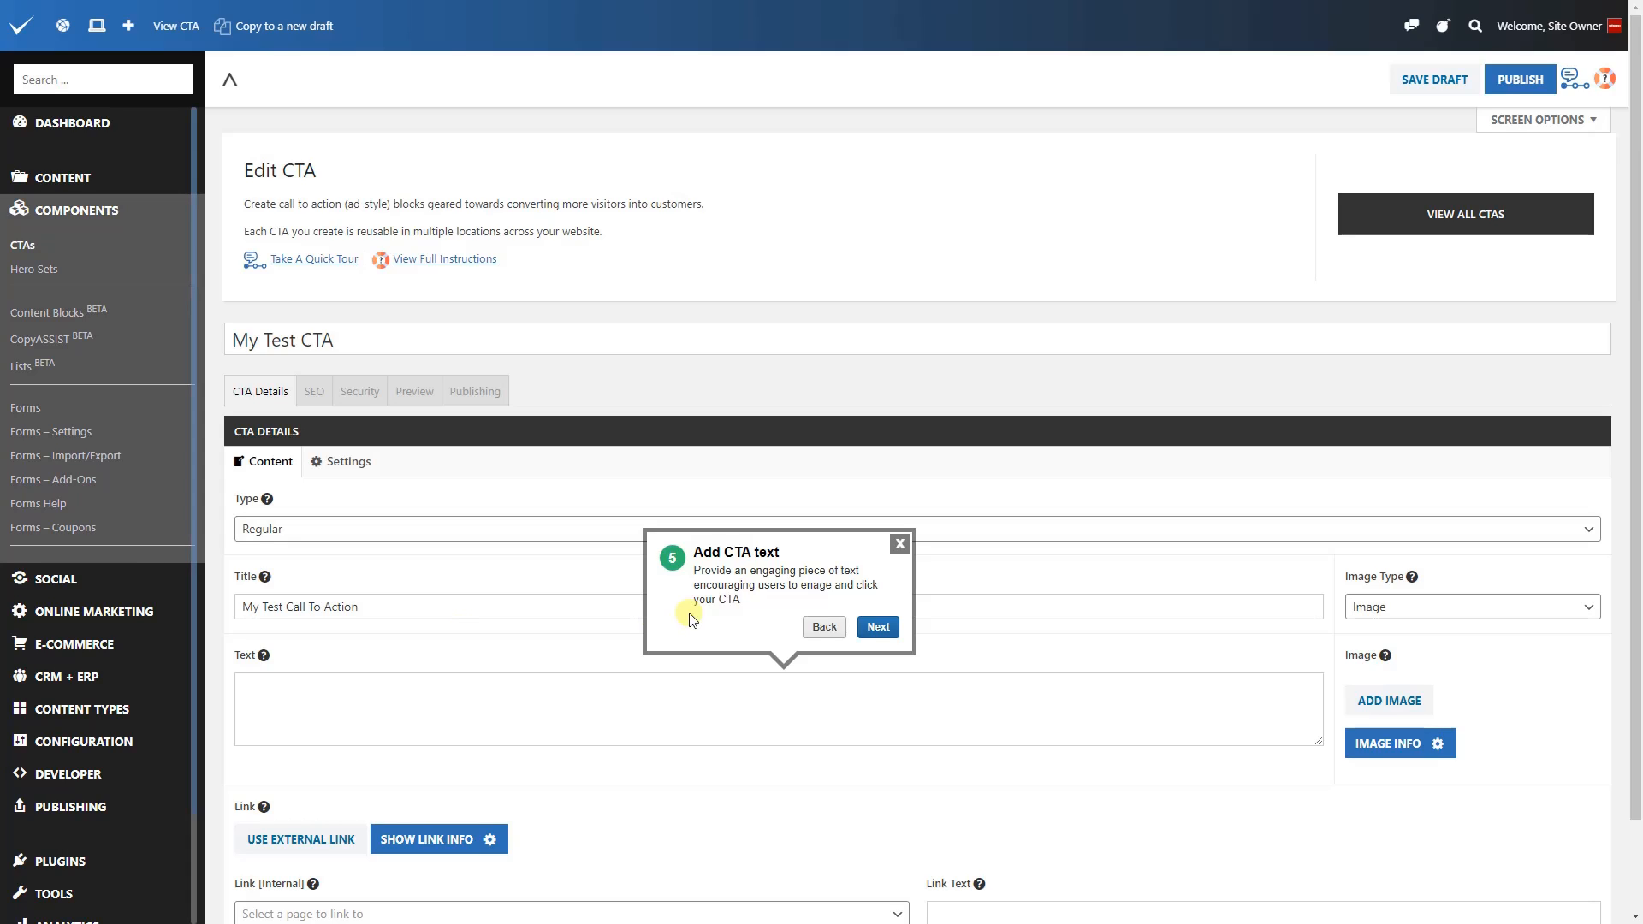
pyautogui.click(444, 702)
pyautogui.write('Lorem ipsum dolor sit amet, consectetur adipiscing elit. Duis in ullamcorper orci, a convallis justo.')
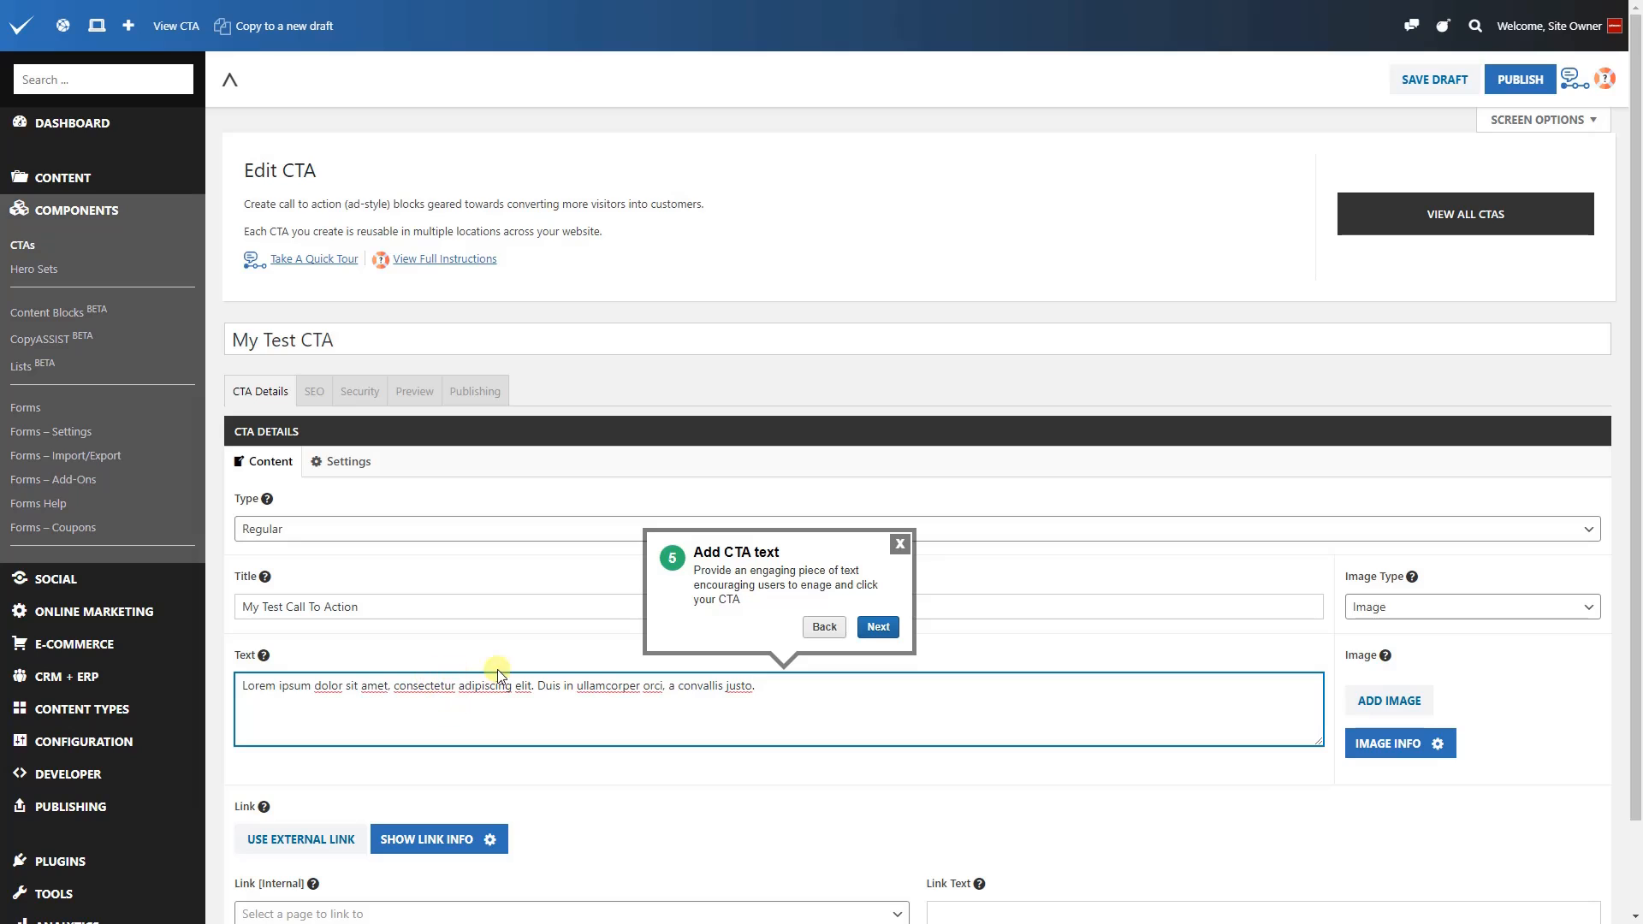
# Try the Background Image and Icon image types, view the icon choices, and set the image type back to Image
pyautogui.click(882, 636)
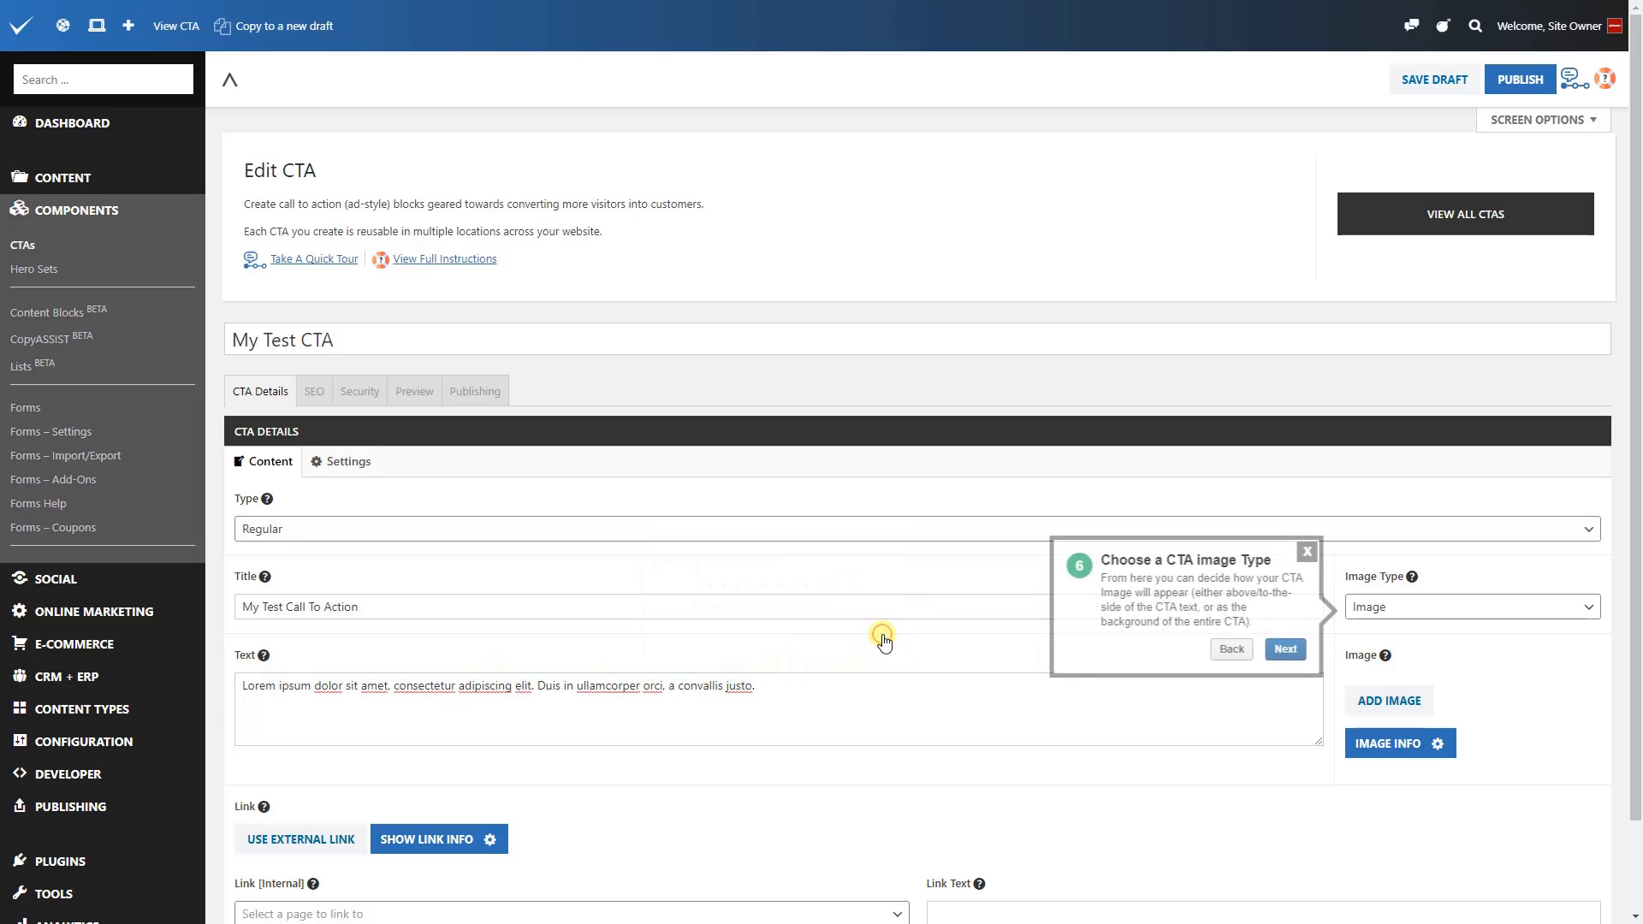
pyautogui.click(1450, 612)
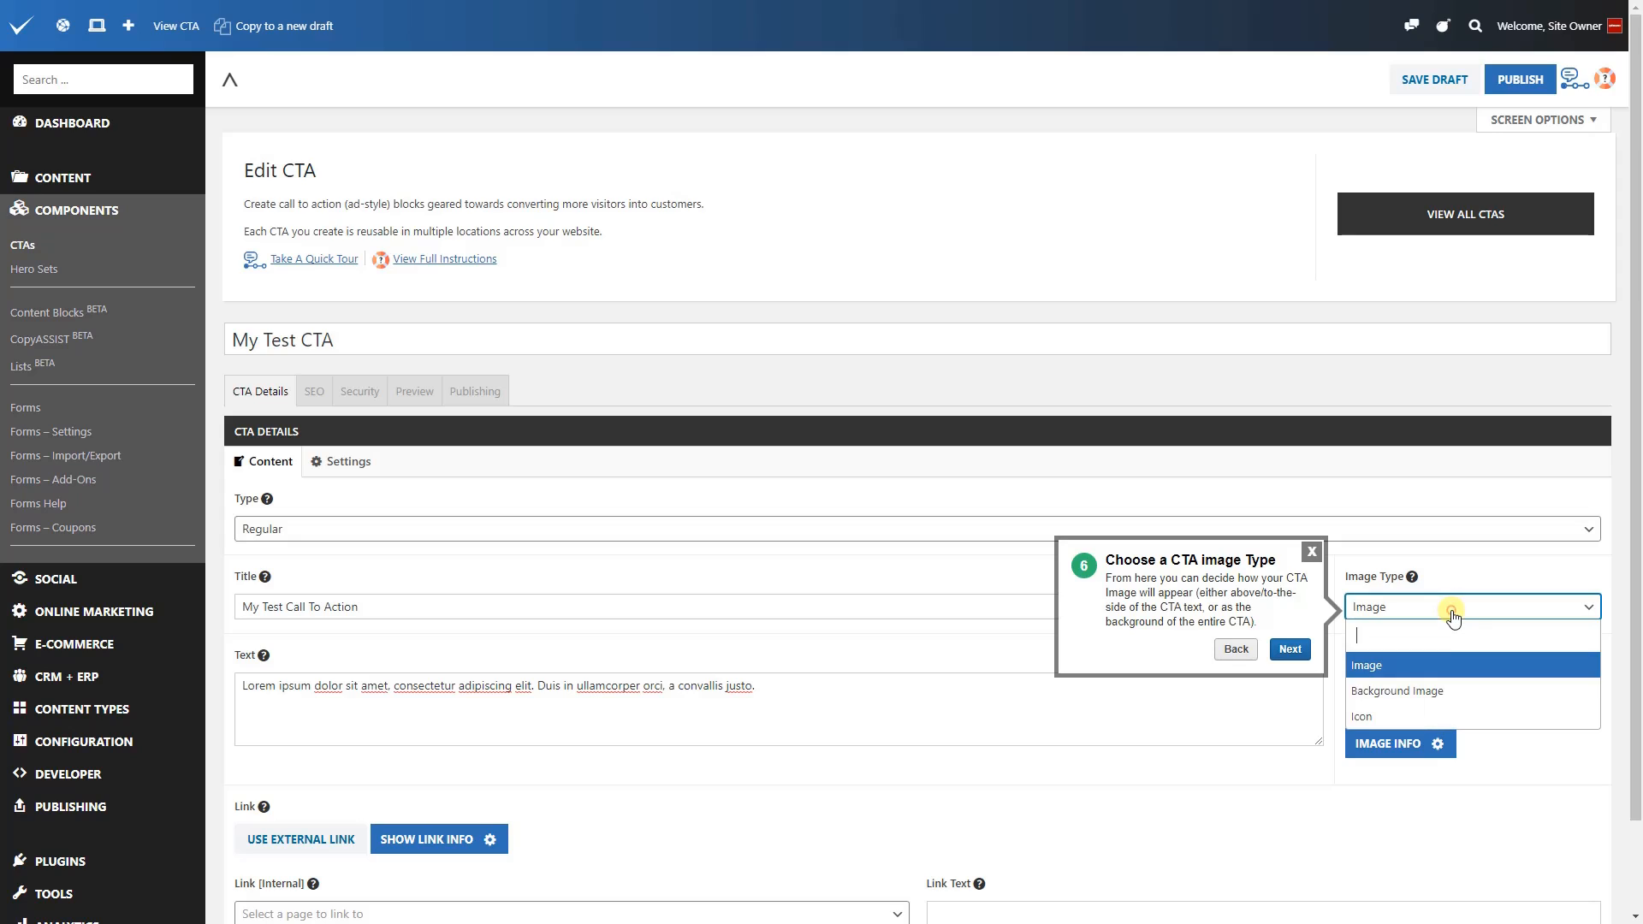
pyautogui.click(1421, 691)
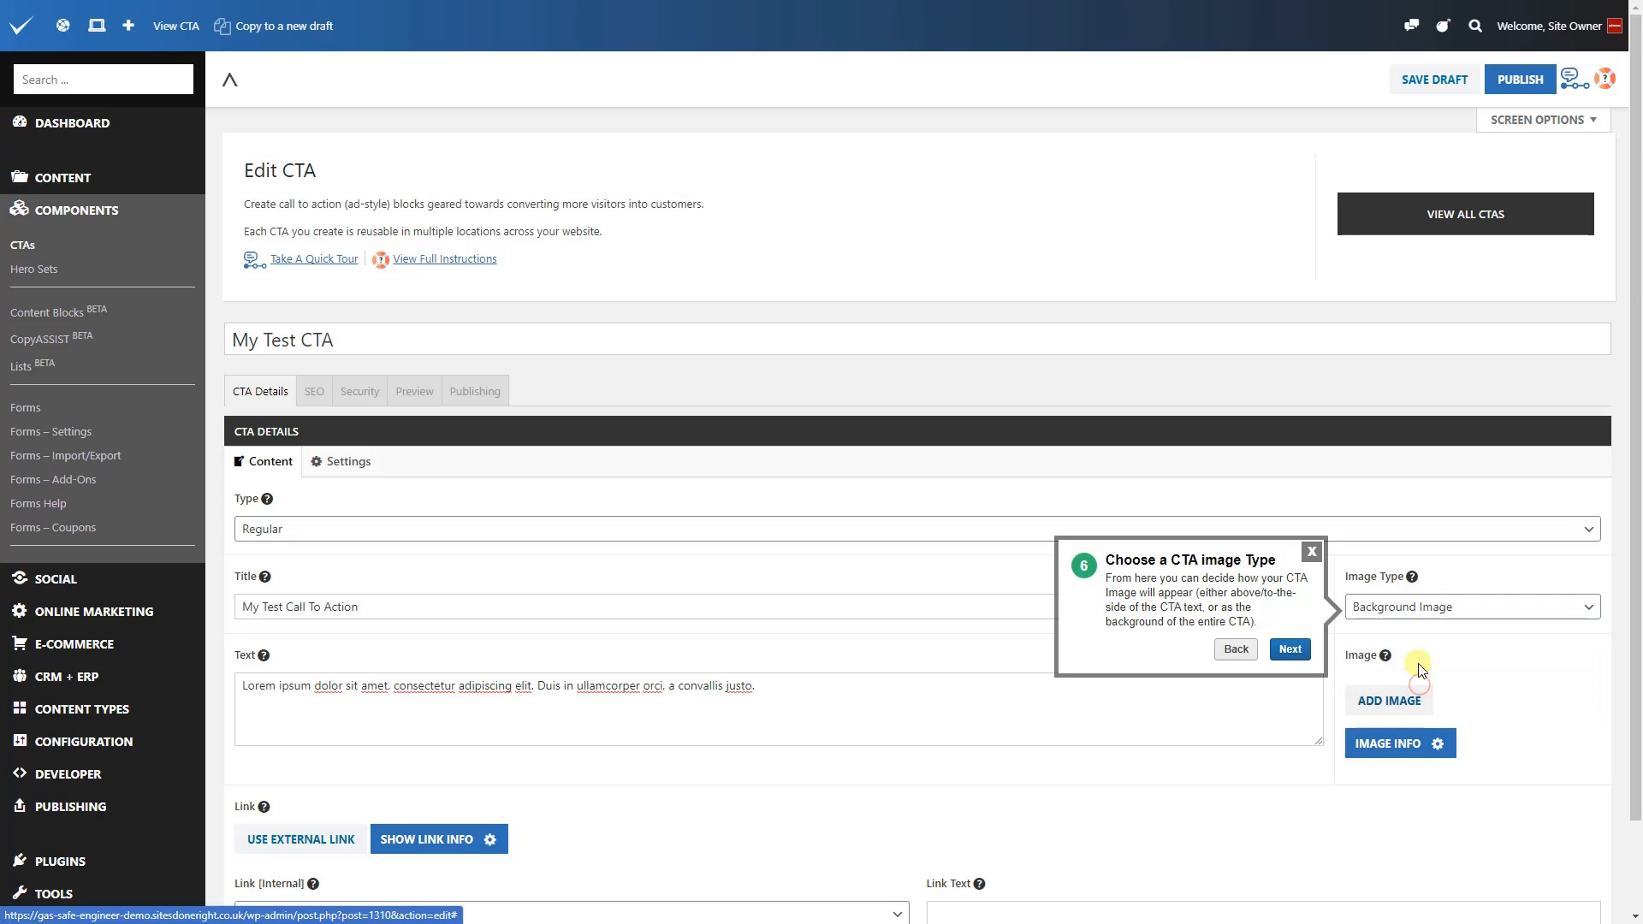
pyautogui.click(1435, 616)
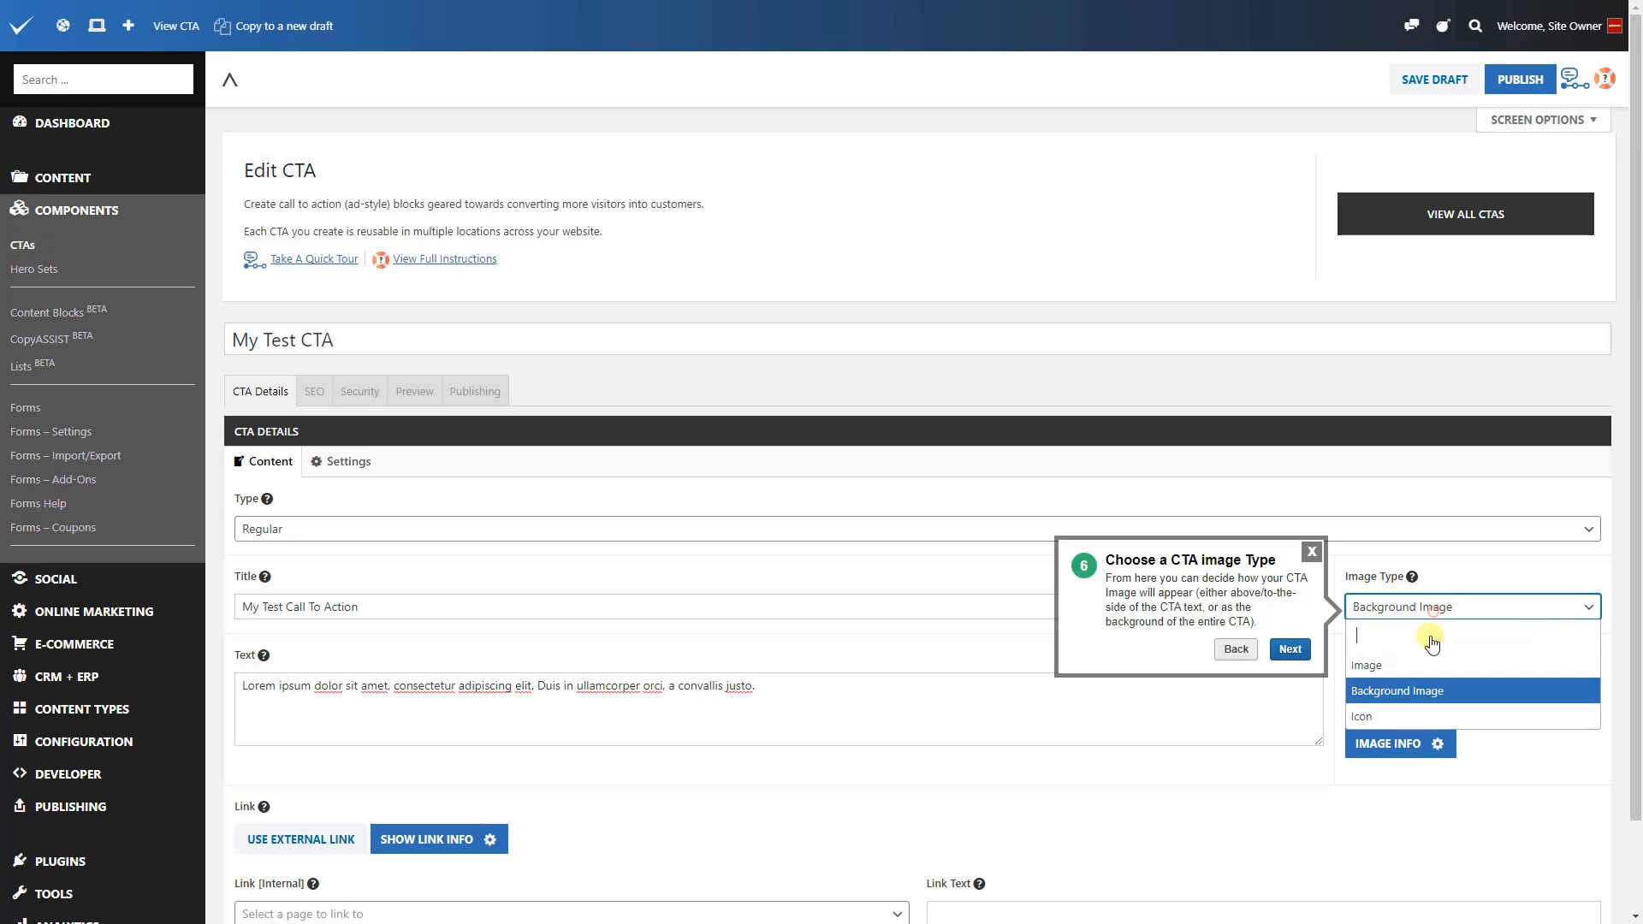
pyautogui.click(1389, 717)
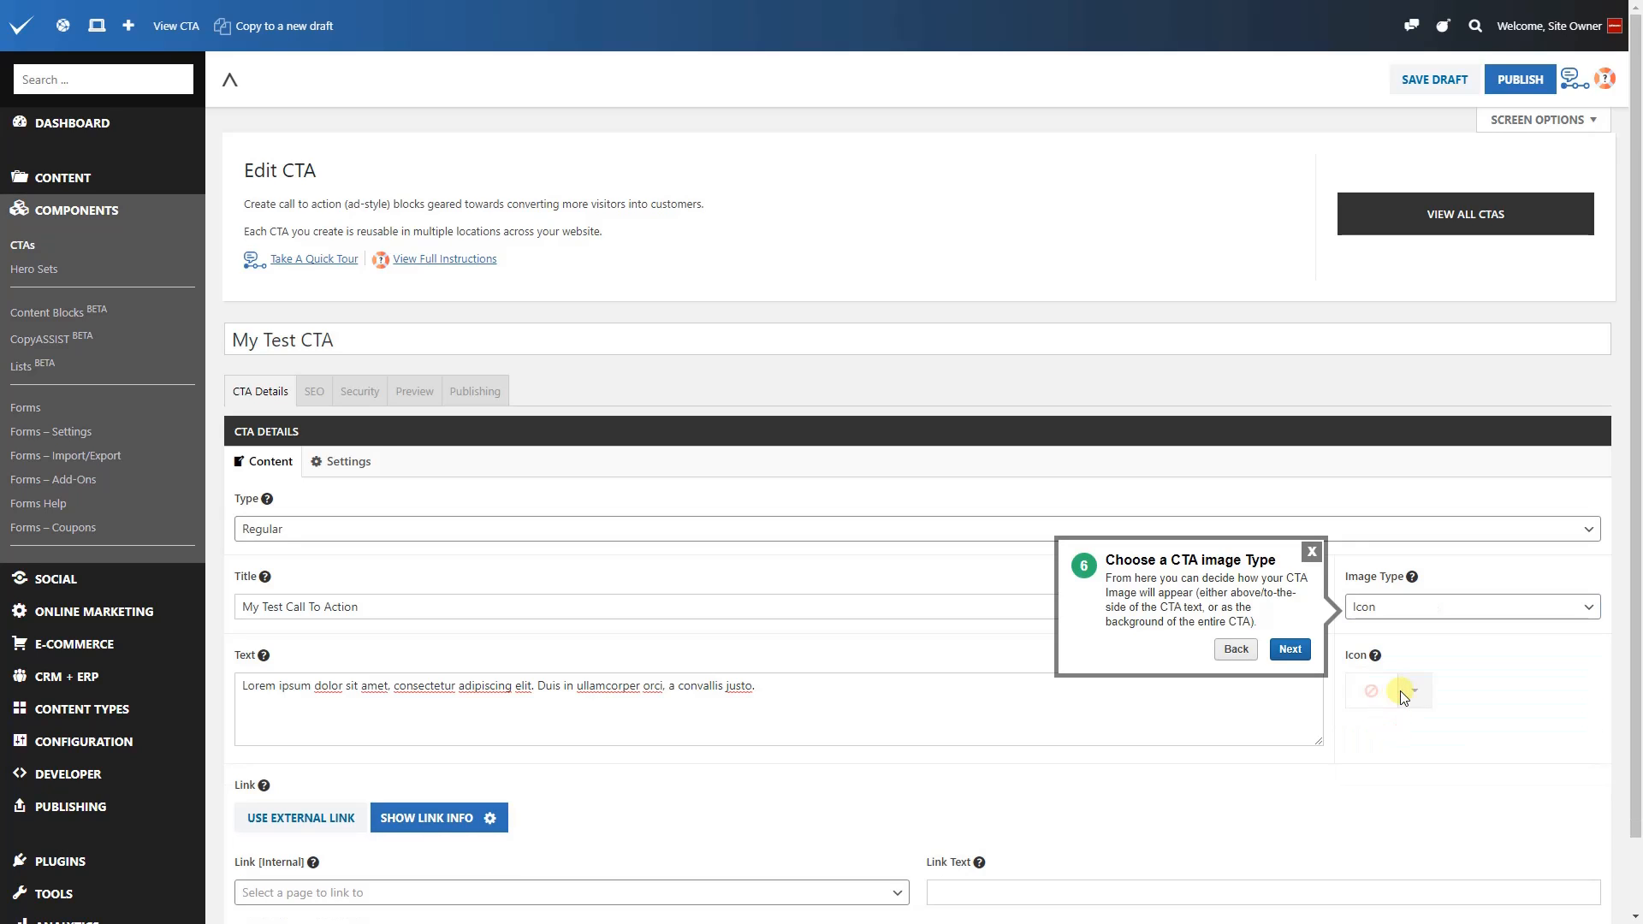
pyautogui.click(1410, 693)
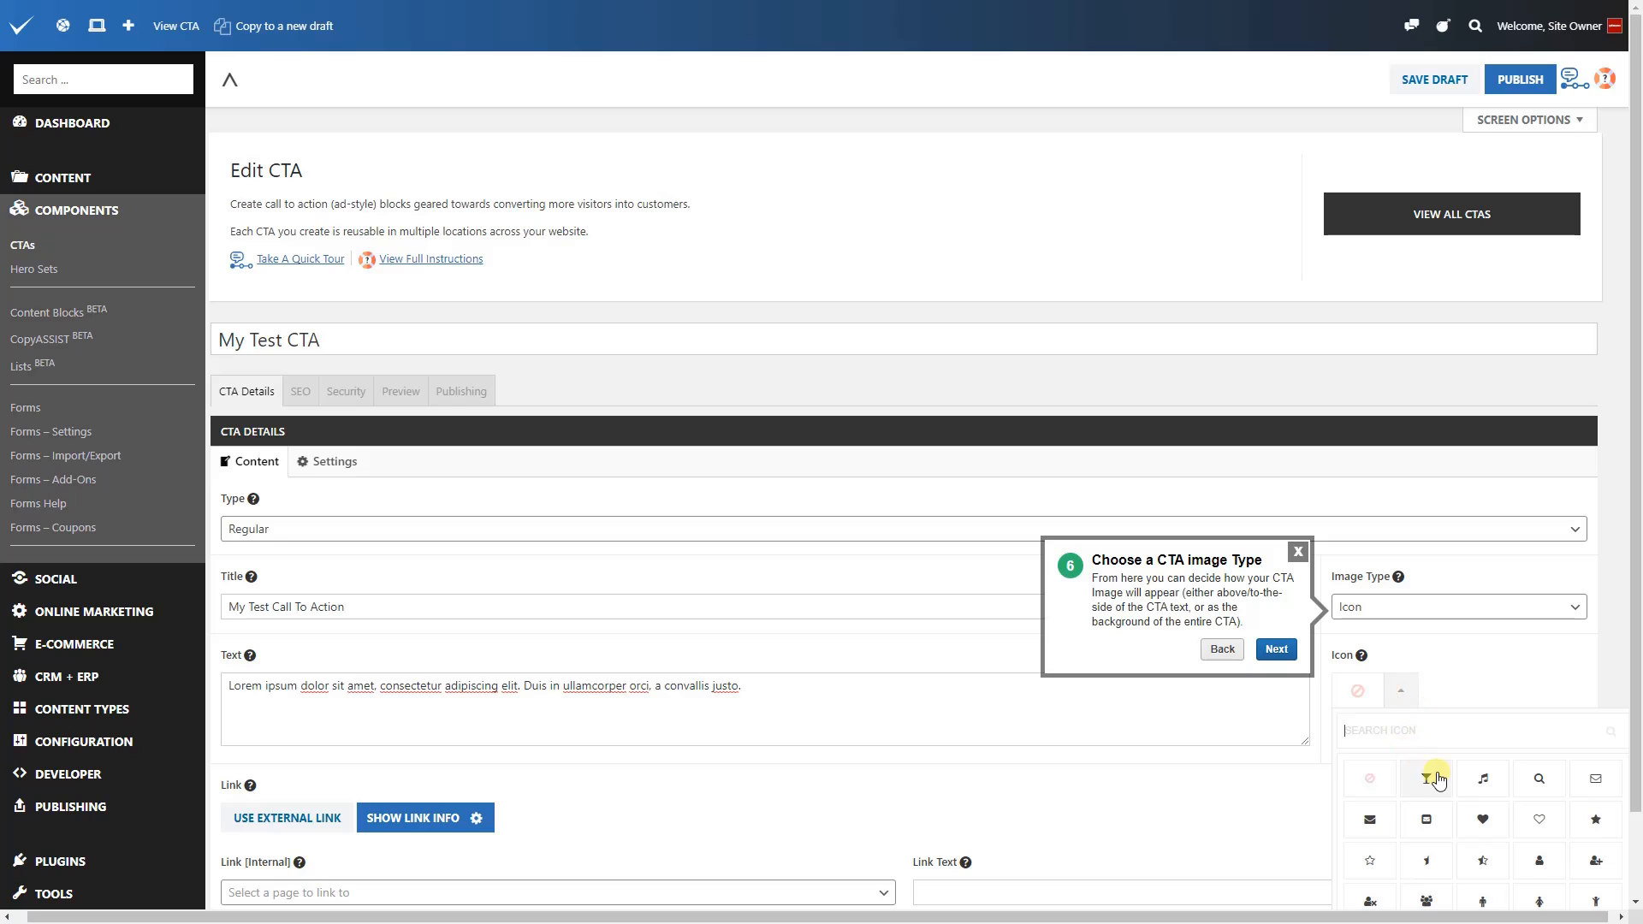
pyautogui.click(1444, 620)
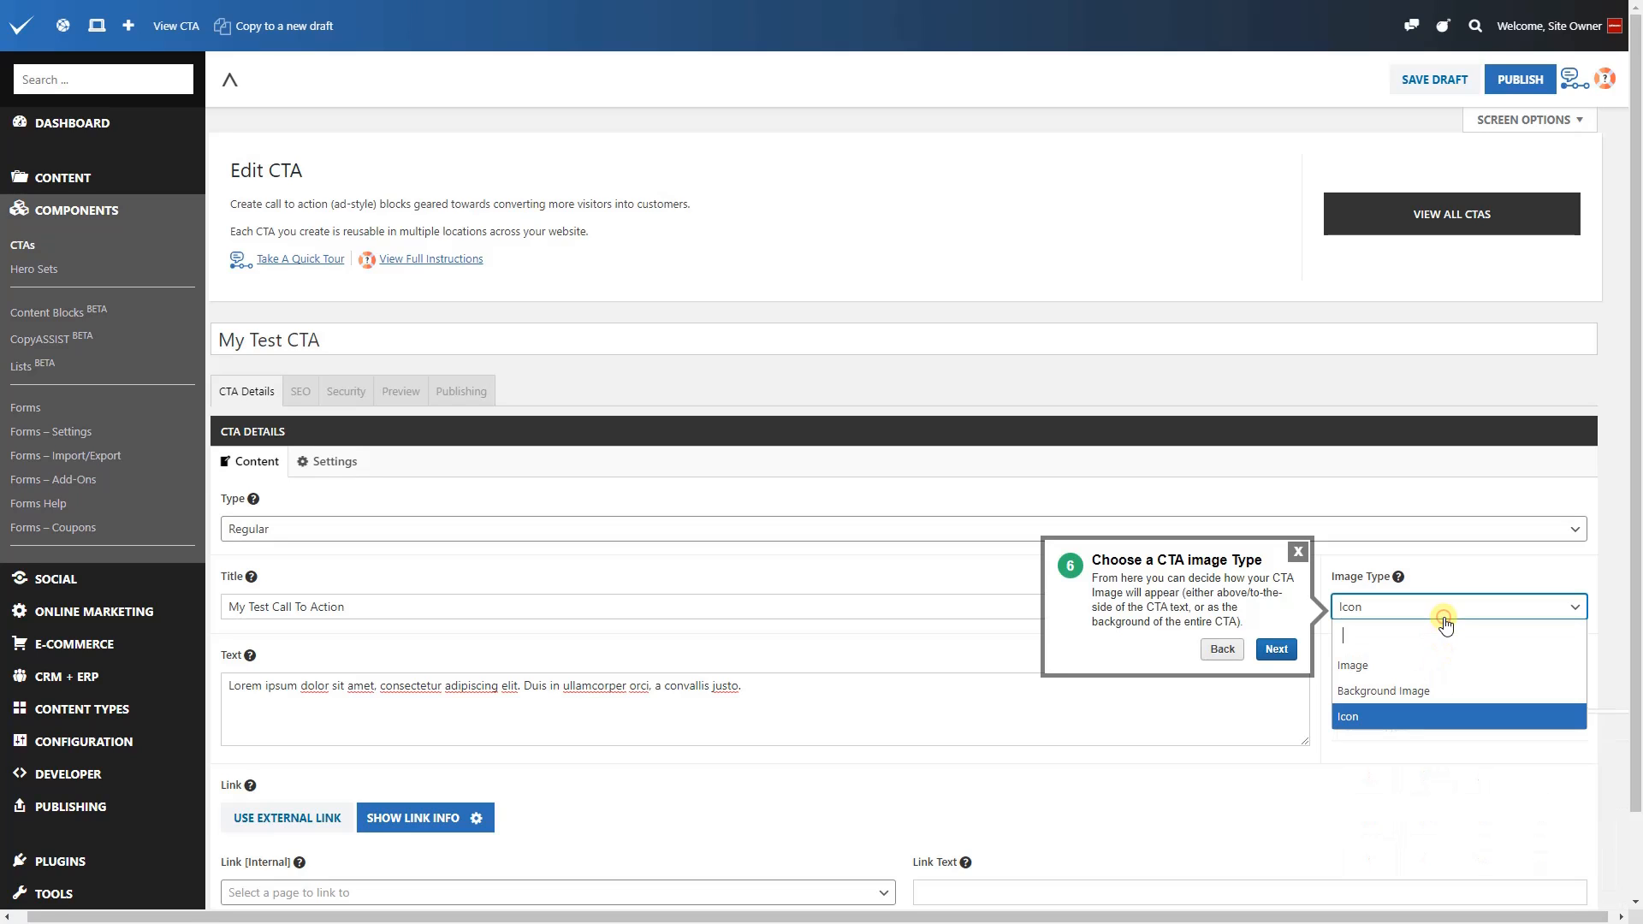
pyautogui.click(1411, 664)
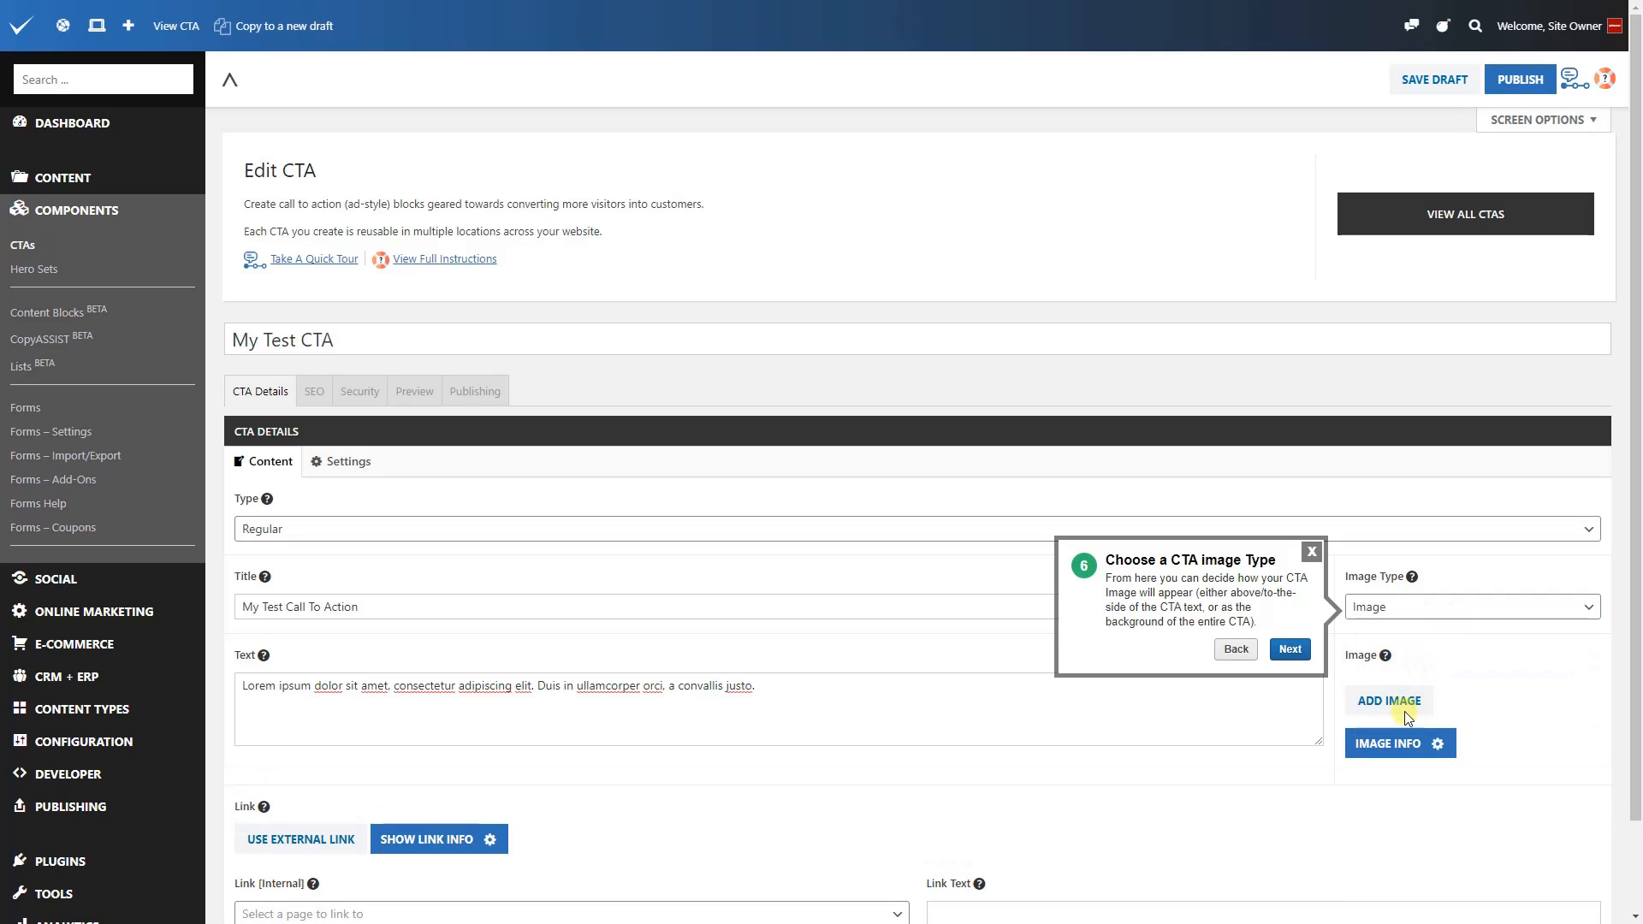
# Advance the tour, open the CTA's image picker, and look at the Sample Images folder, the file upload and the online image search
pyautogui.click(1291, 654)
pyautogui.click(1378, 709)
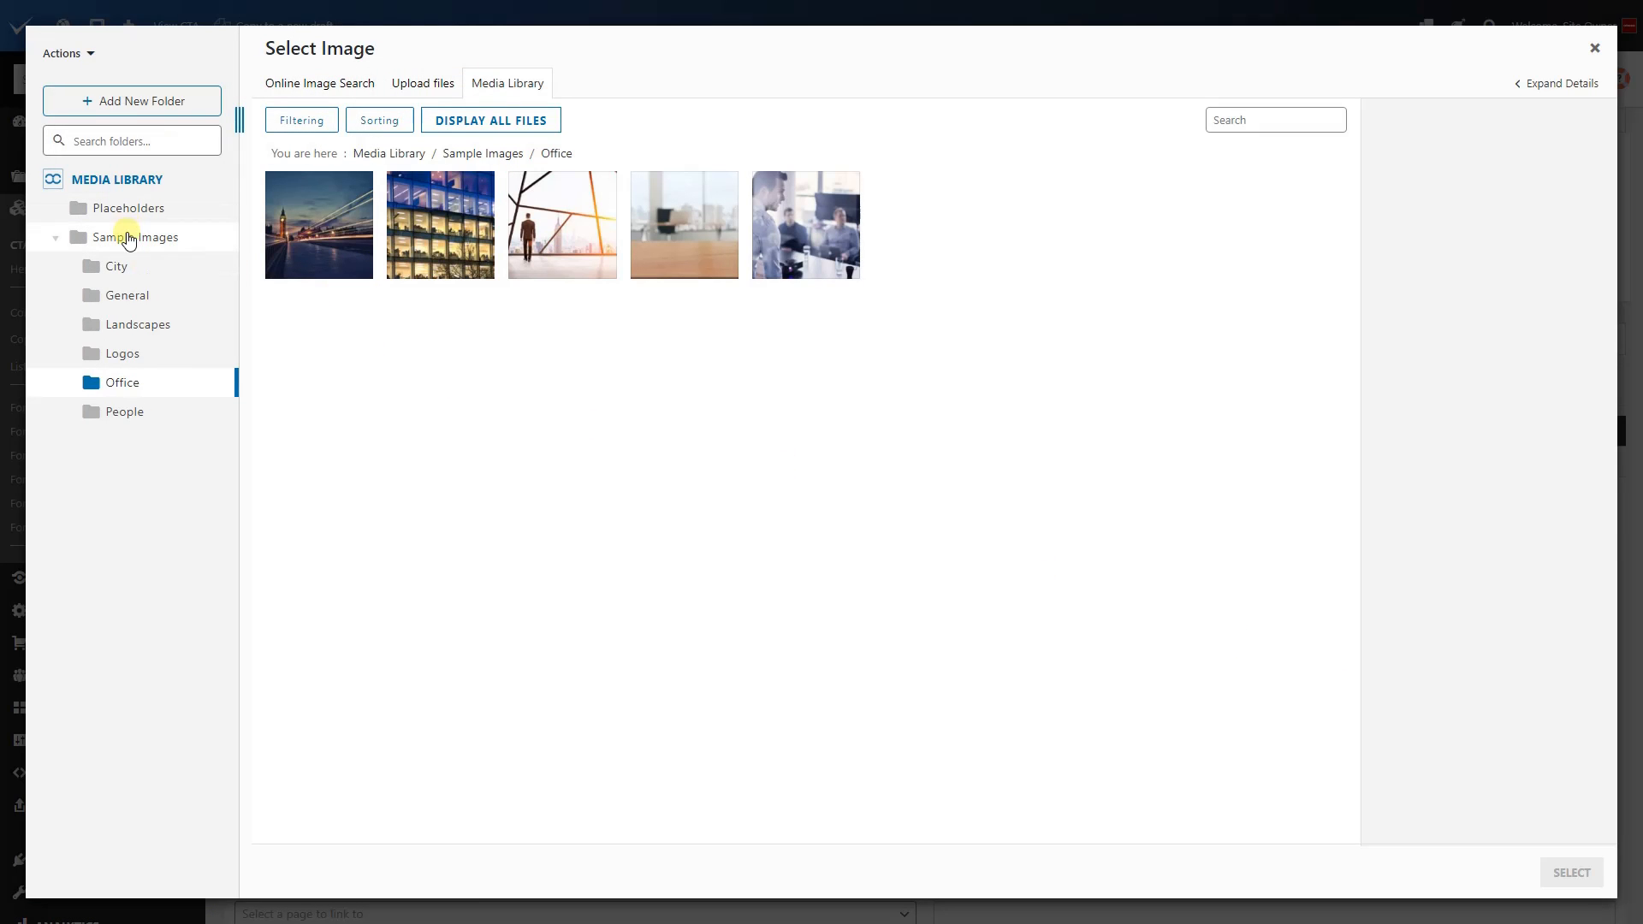
pyautogui.click(129, 239)
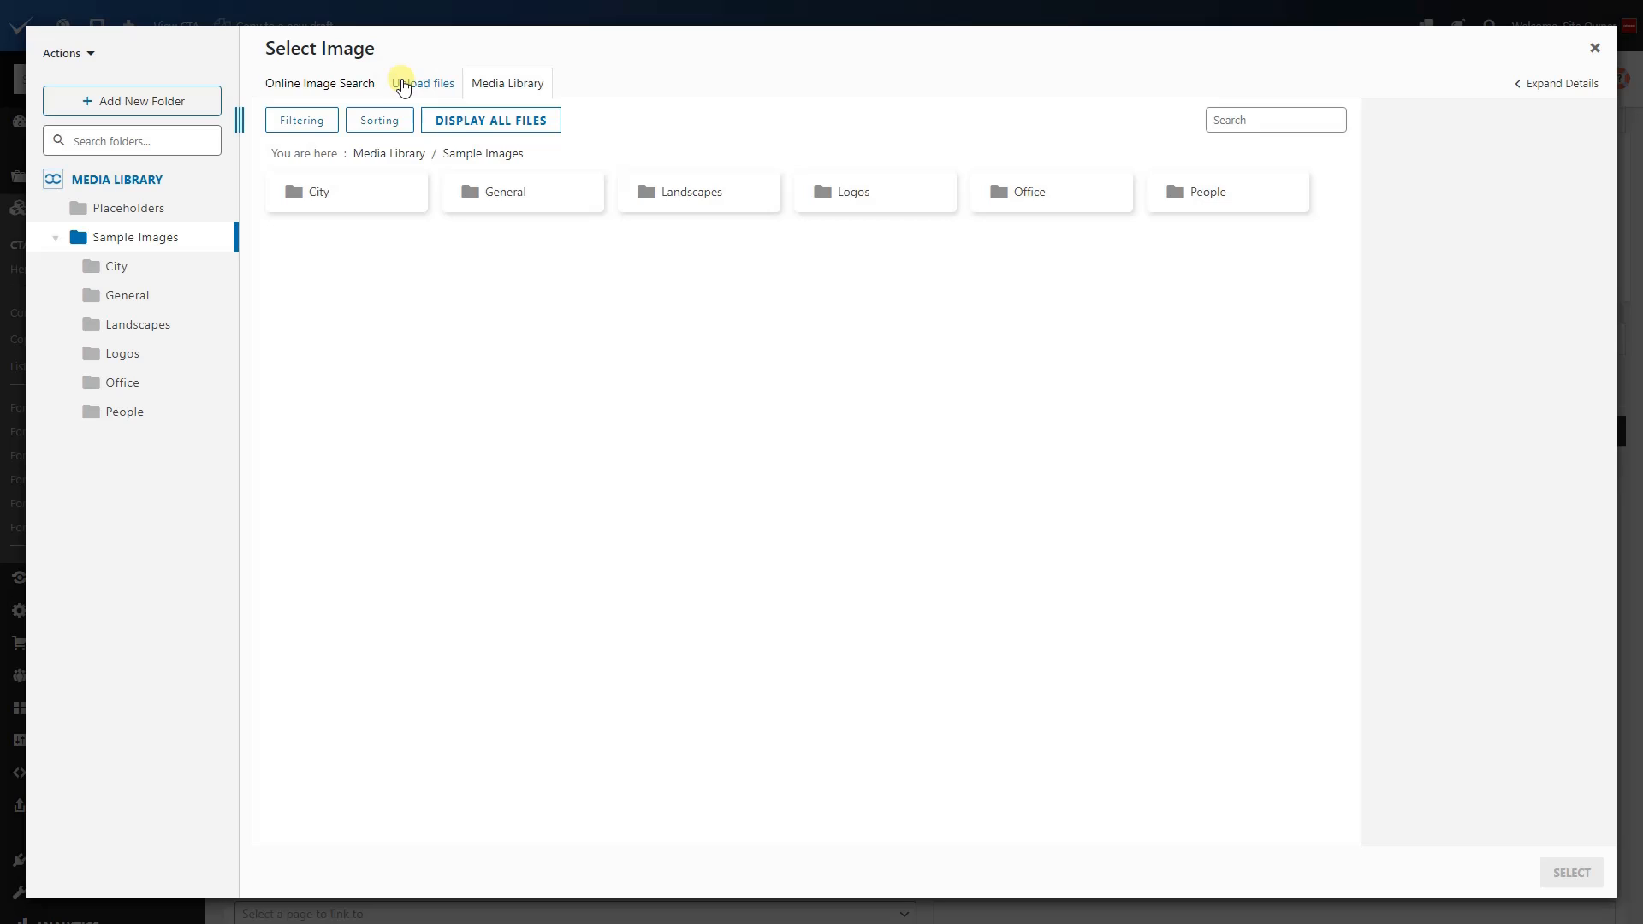
pyautogui.click(403, 84)
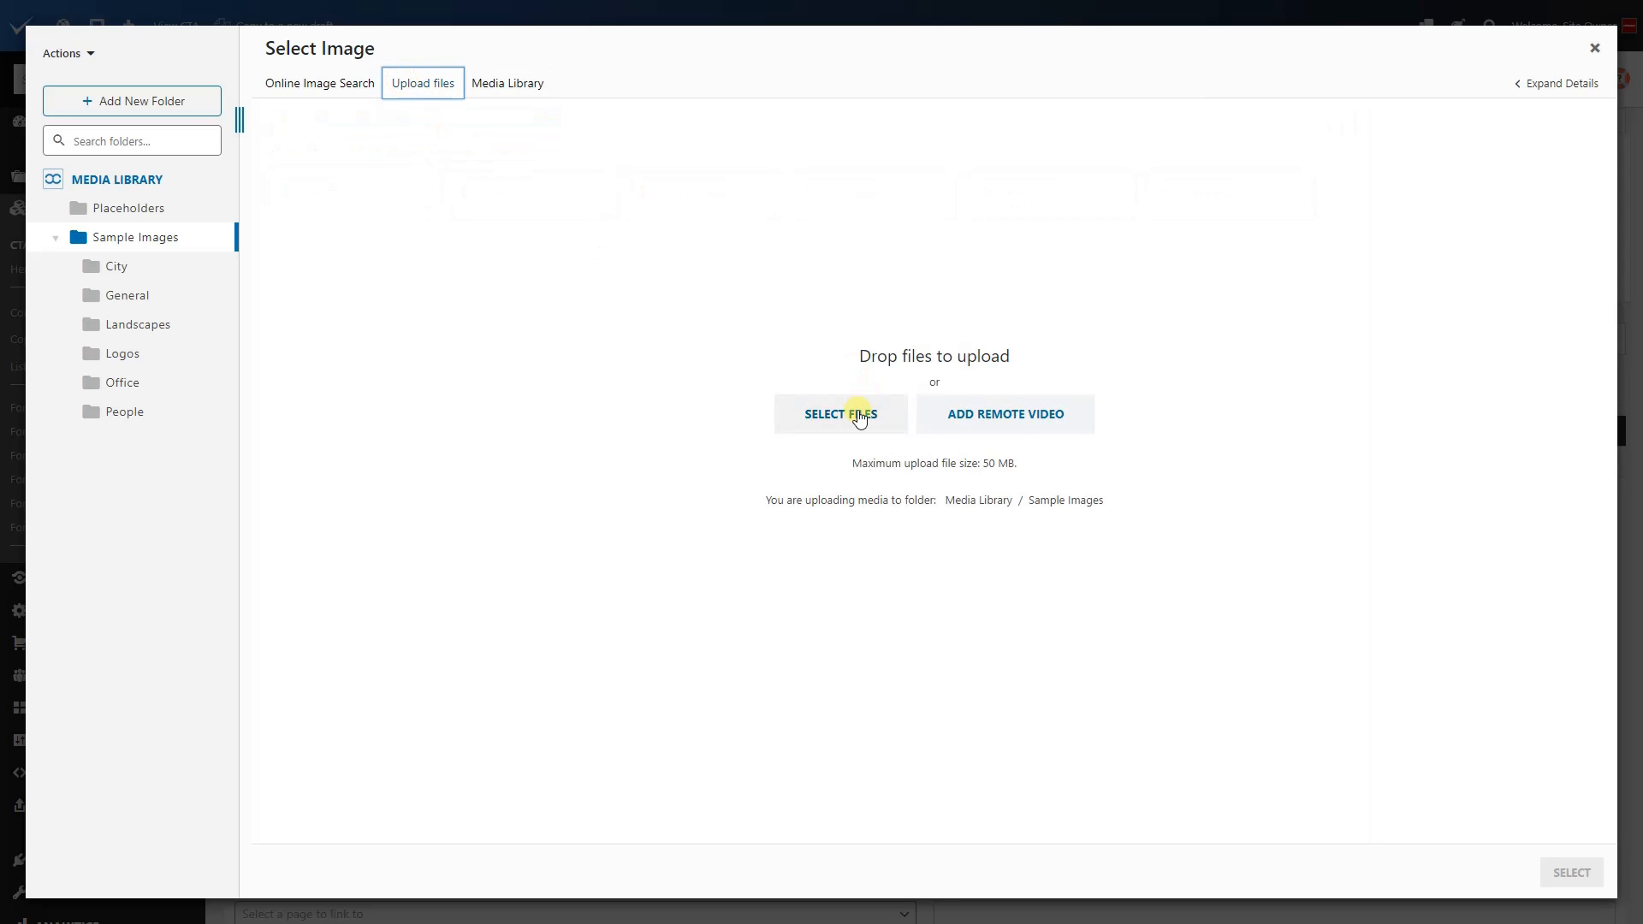
pyautogui.click(324, 88)
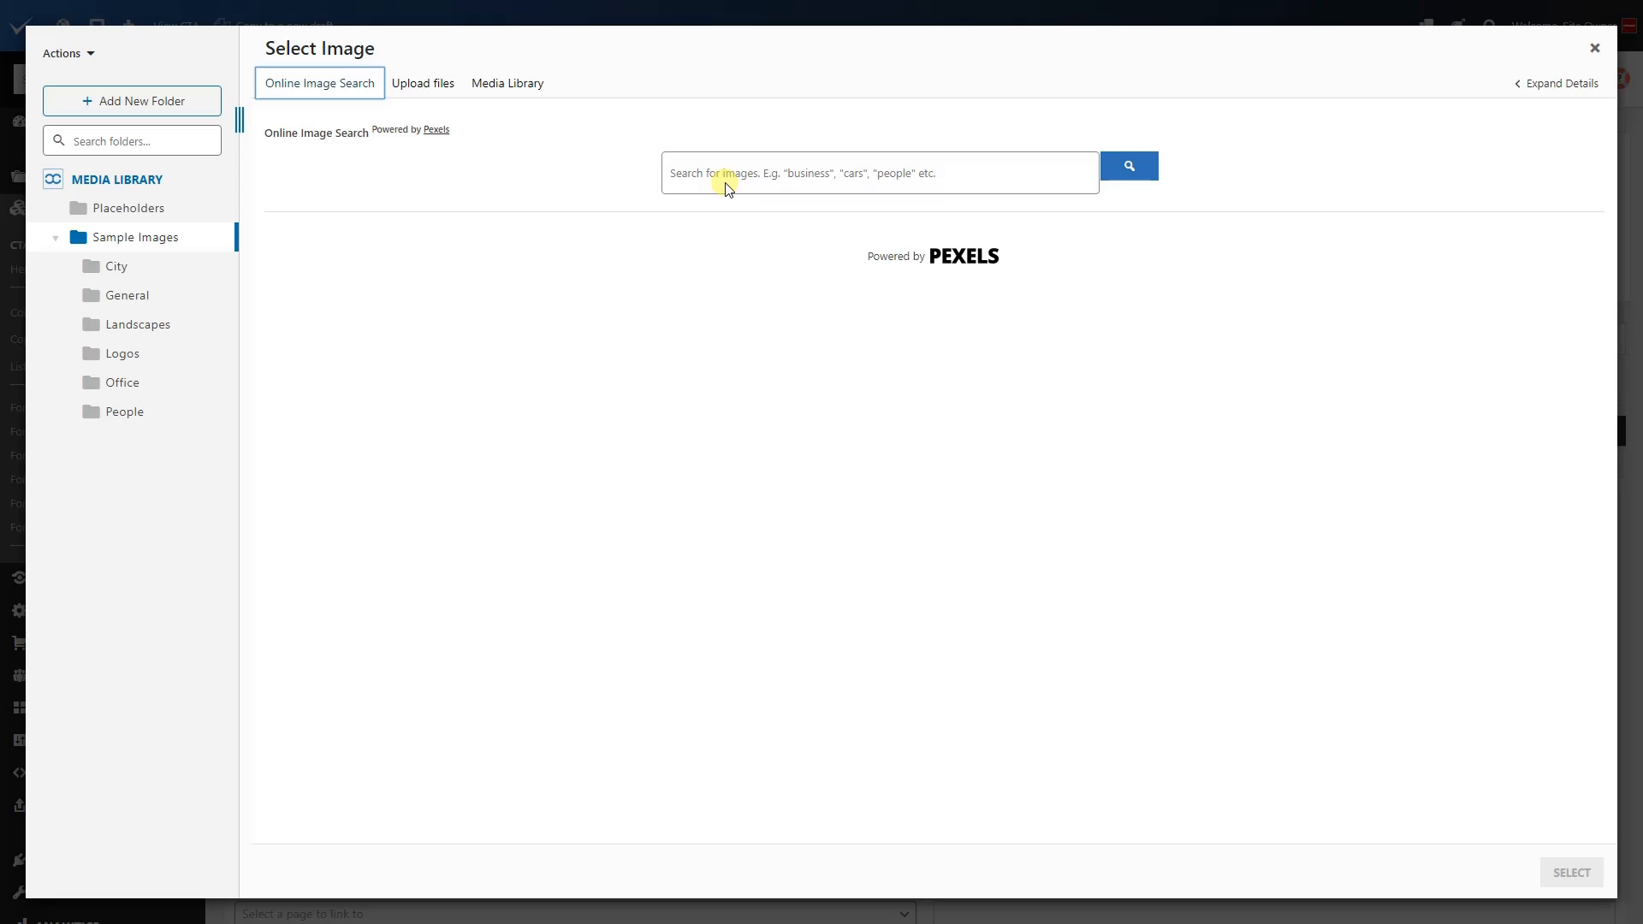
# Set the CTA image to landscape-1.jpg from the media library's Landscapes folder
pyautogui.click(526, 91)
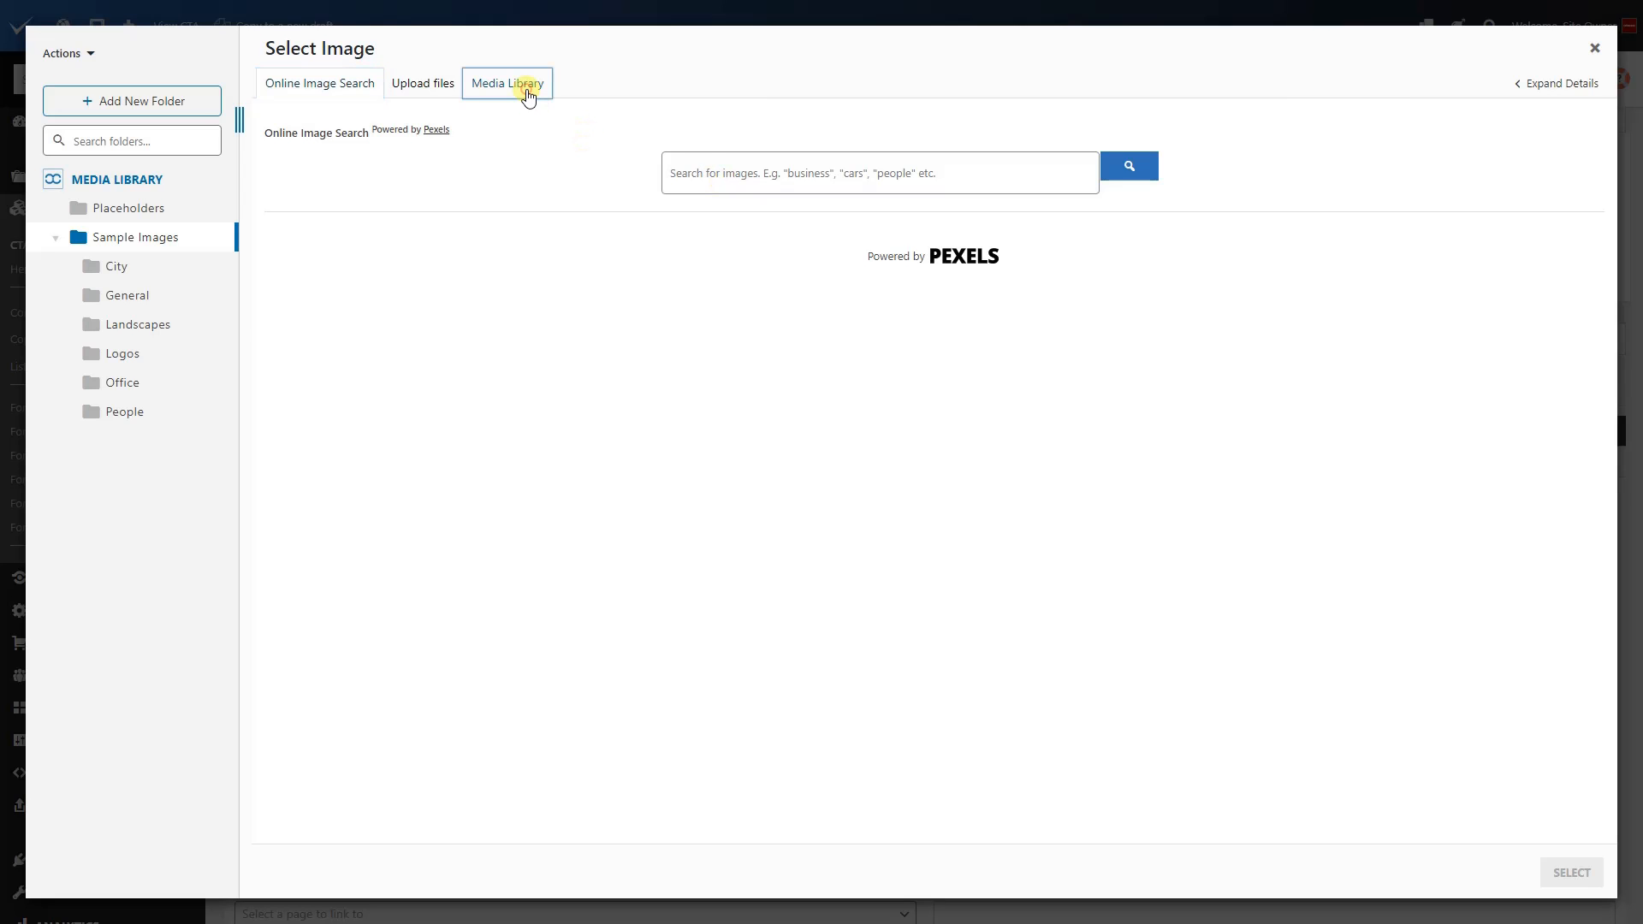
pyautogui.click(775, 188)
pyautogui.click(729, 190)
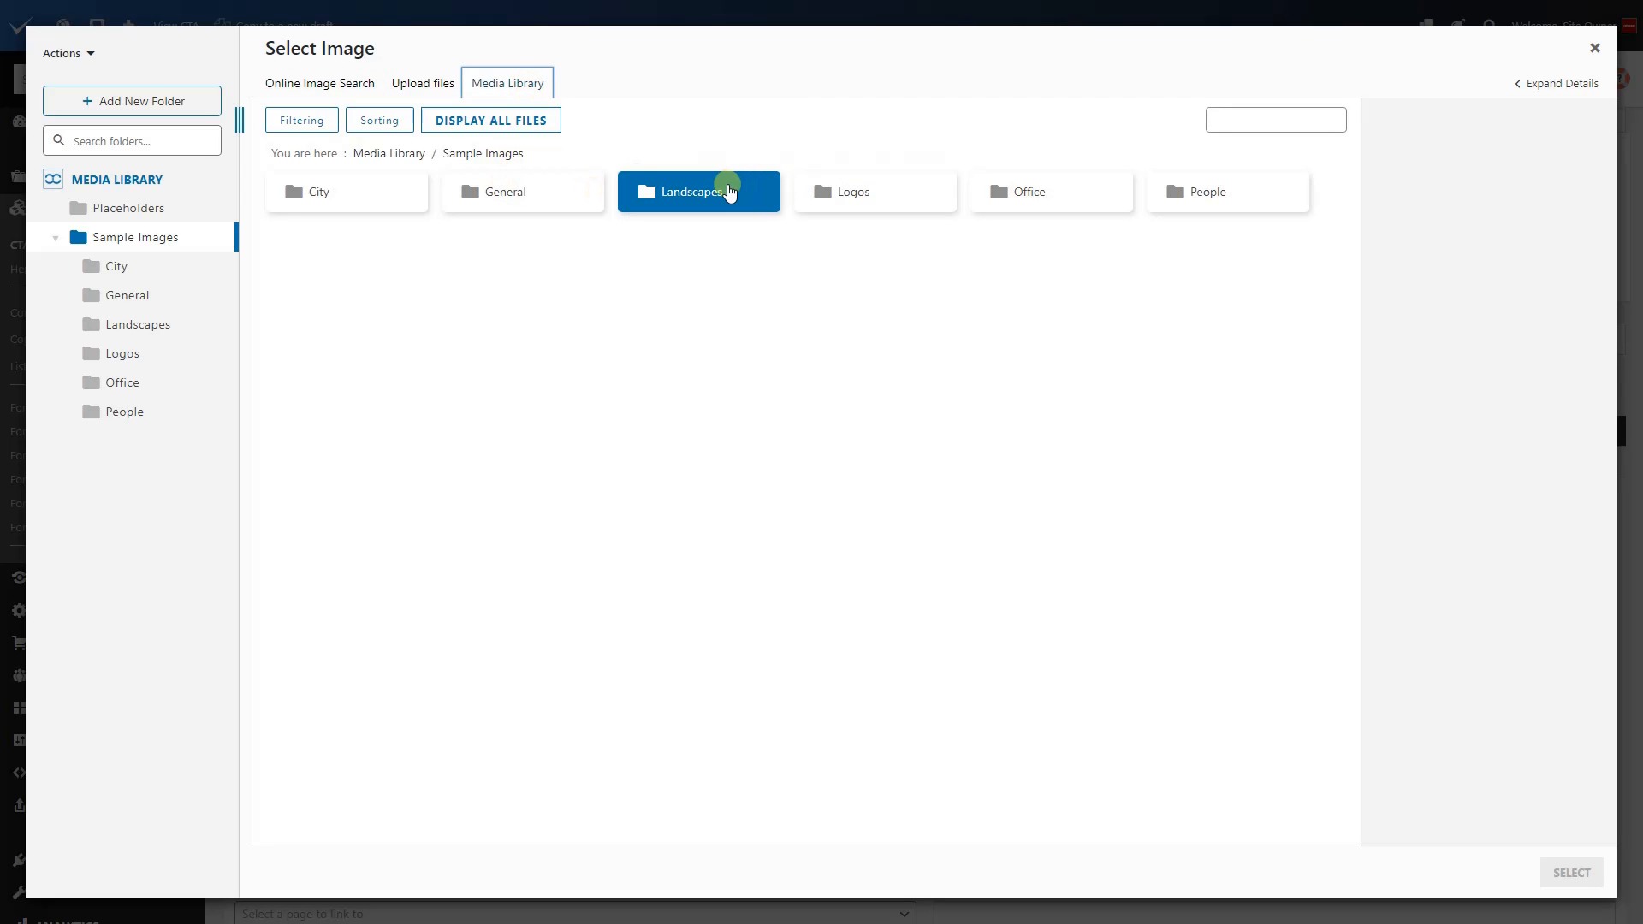
pyautogui.click(719, 238)
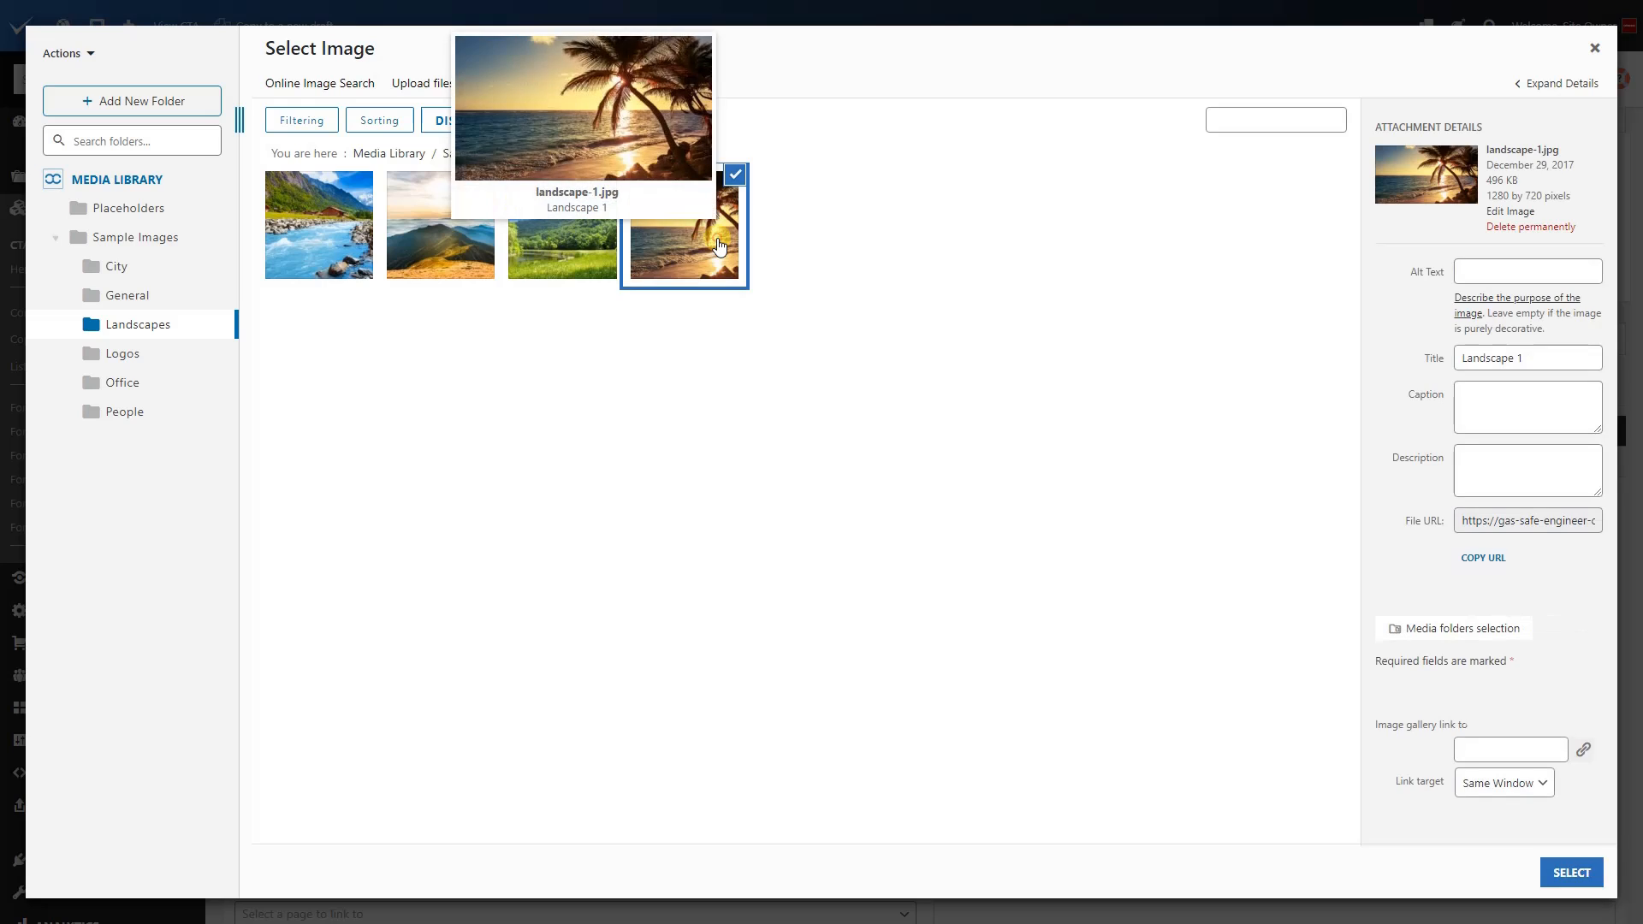
pyautogui.click(1552, 874)
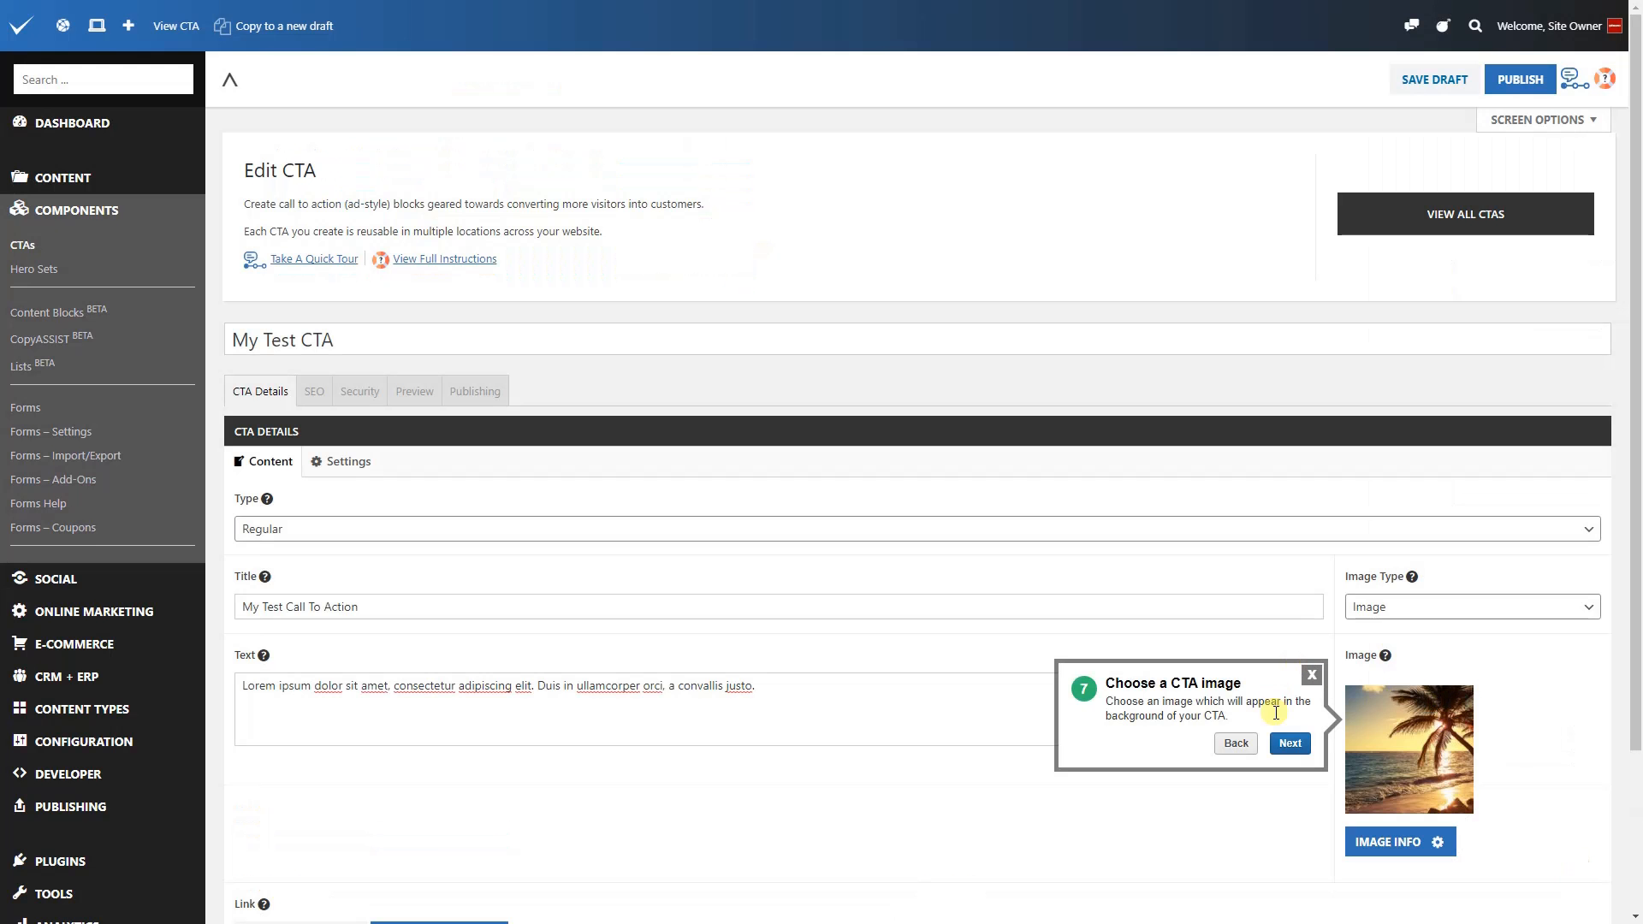
# Advance the tour to the CTA link part and choose the "Discuss A Project" page as the internal link
pyautogui.click(1285, 744)
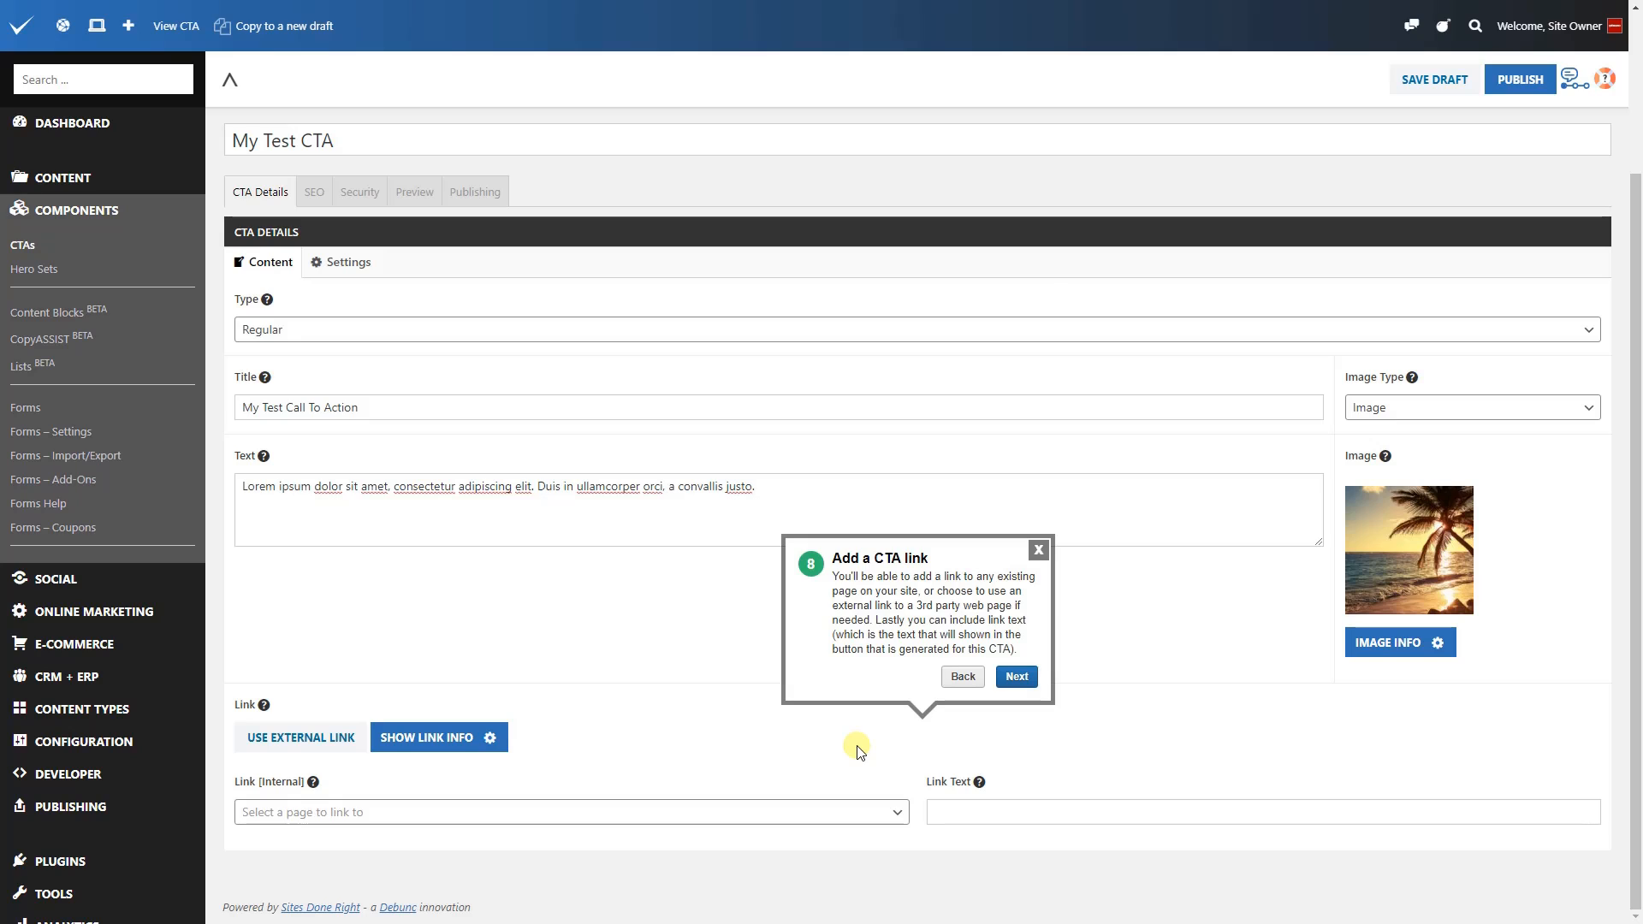
pyautogui.click(856, 814)
pyautogui.scroll(-5, 722, 733)
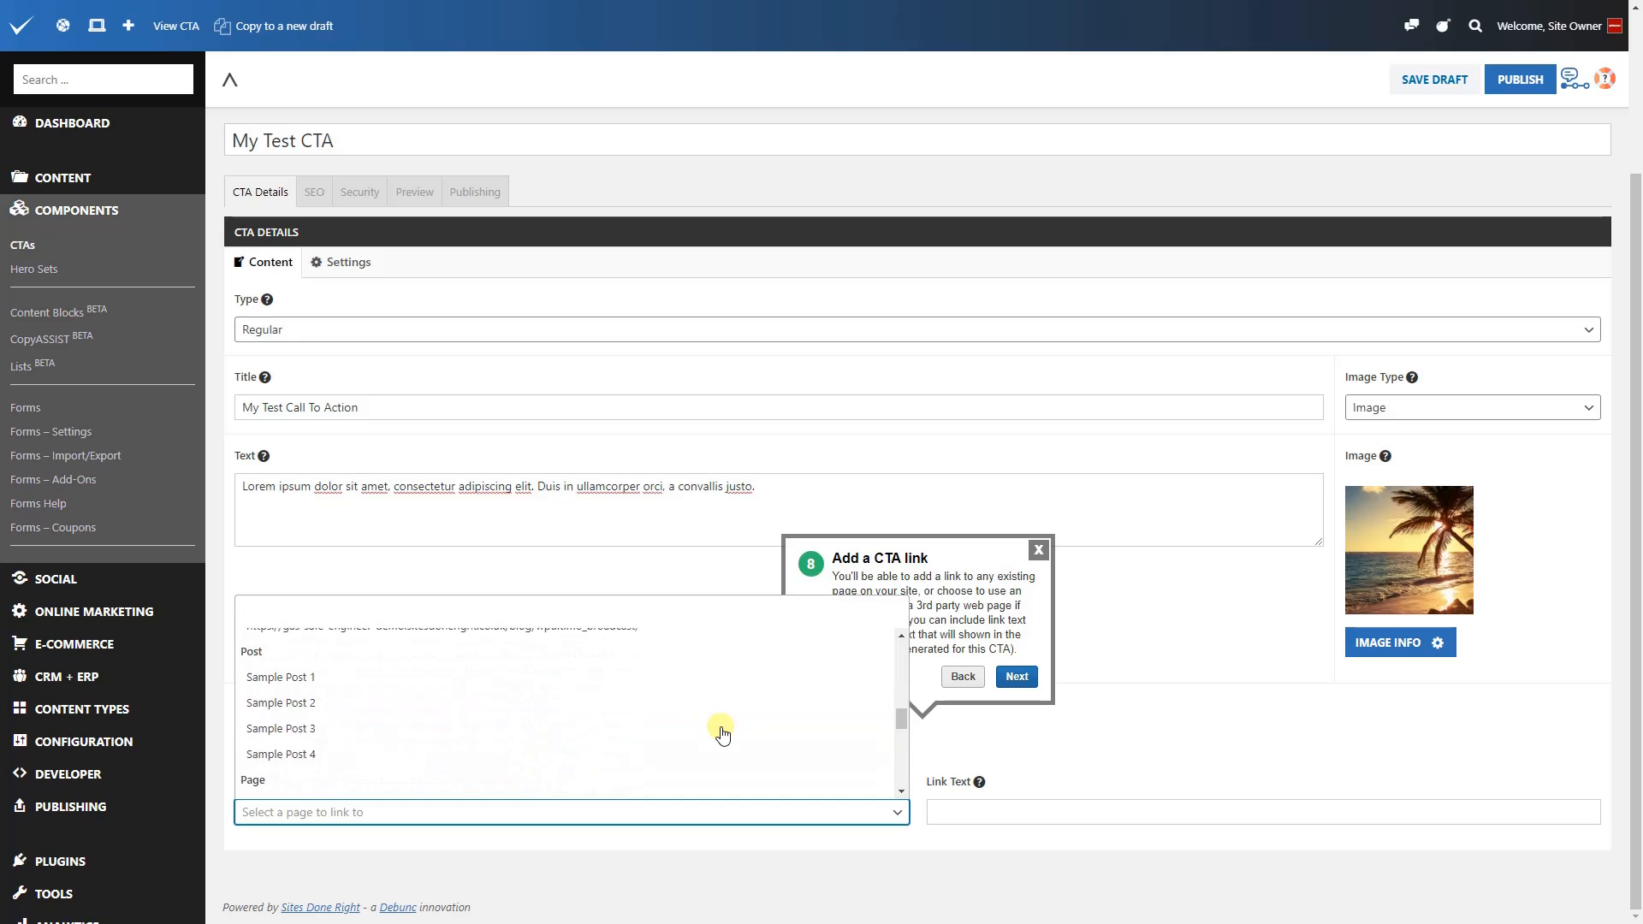
pyautogui.click(409, 664)
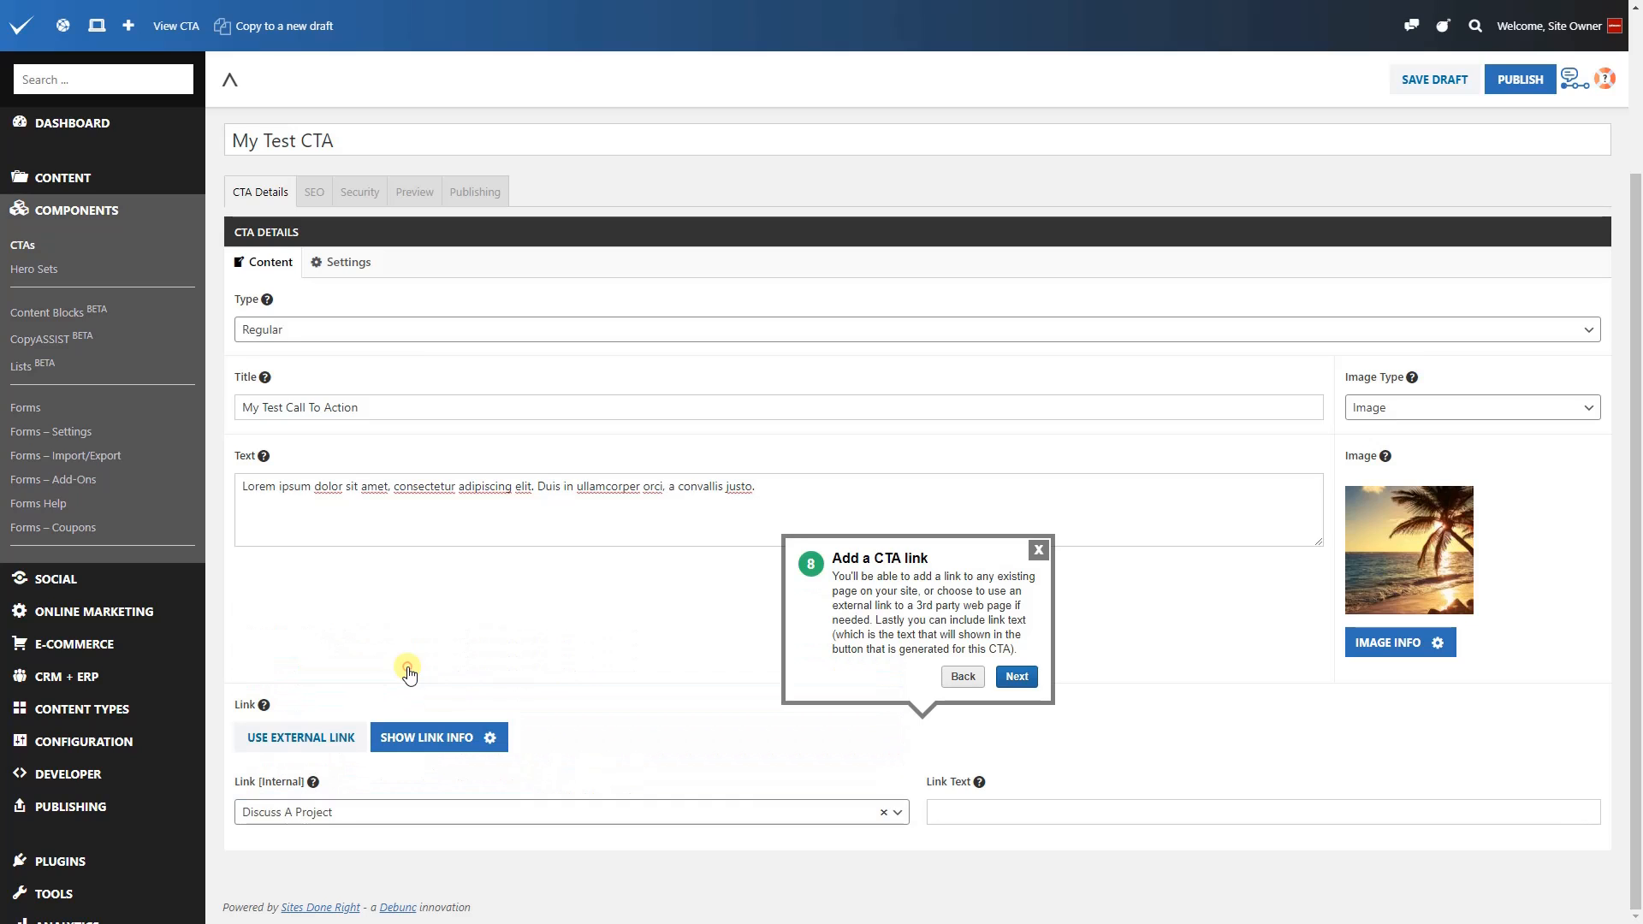
# Switch the CTA to an external link, leaving its address empty, and set the link text to "Get A Quote"
pyautogui.click(317, 736)
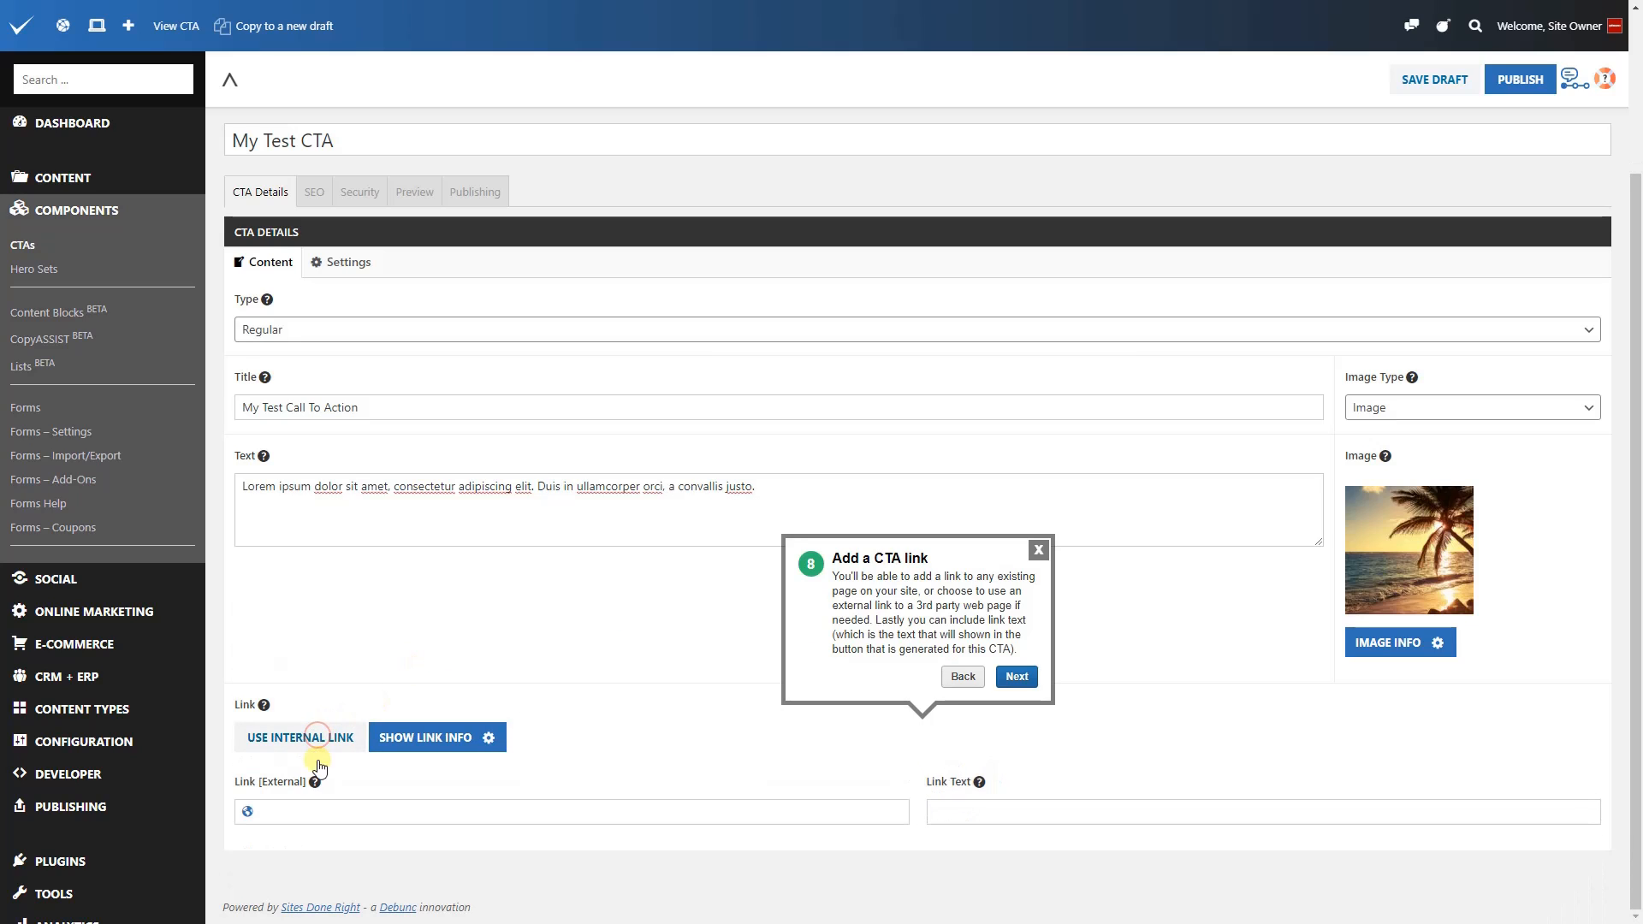
pyautogui.click(306, 804)
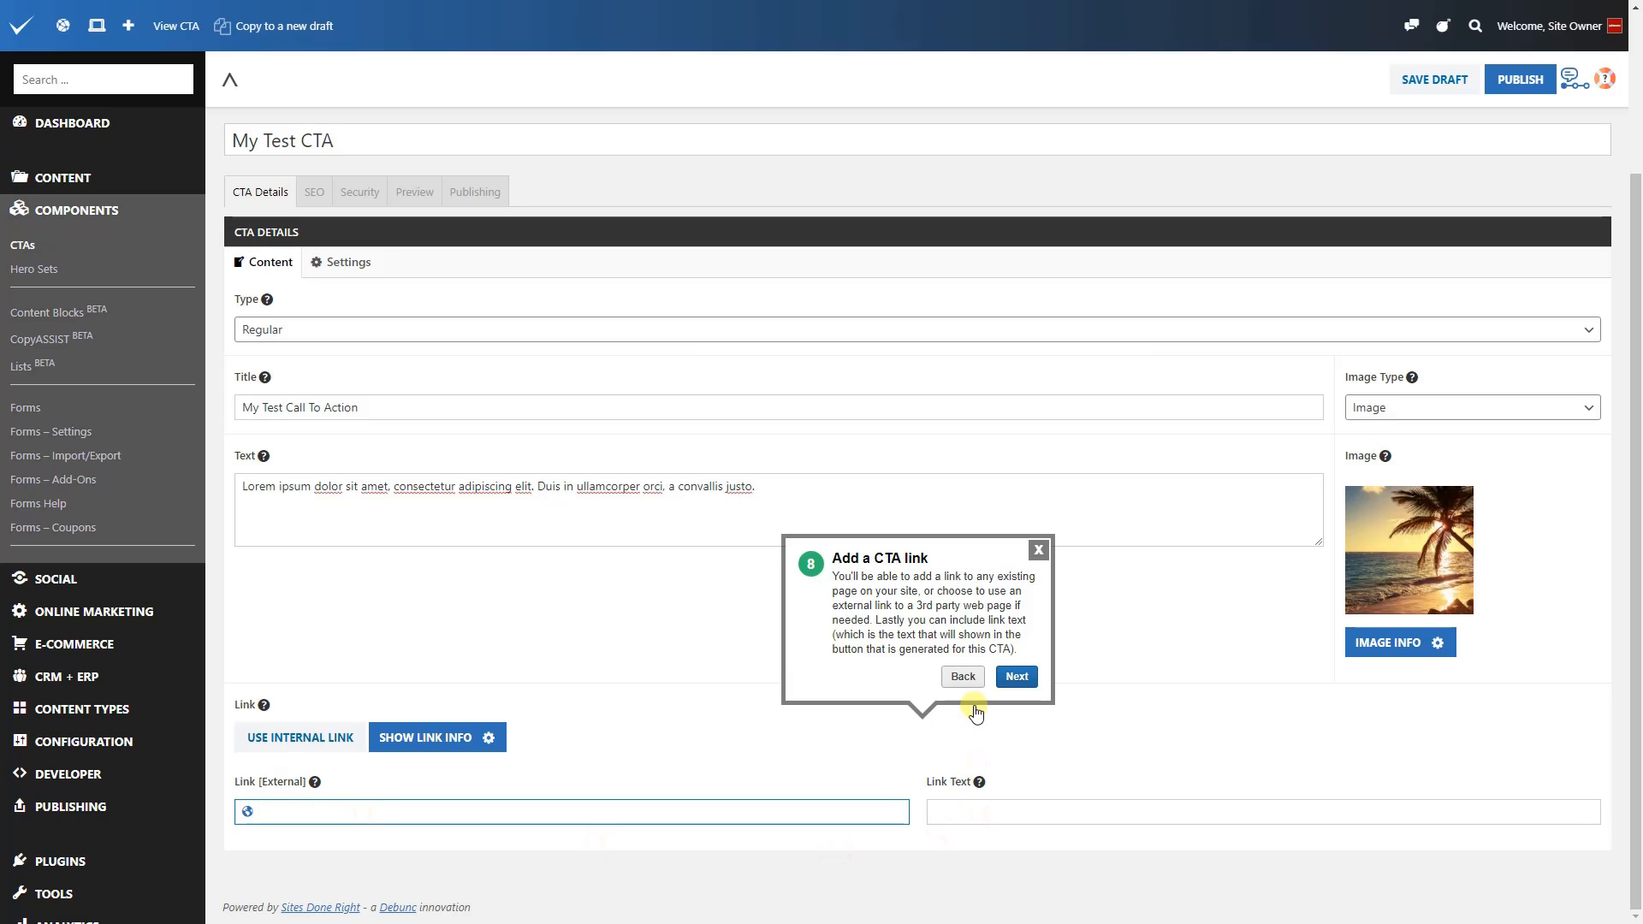
pyautogui.click(975, 810)
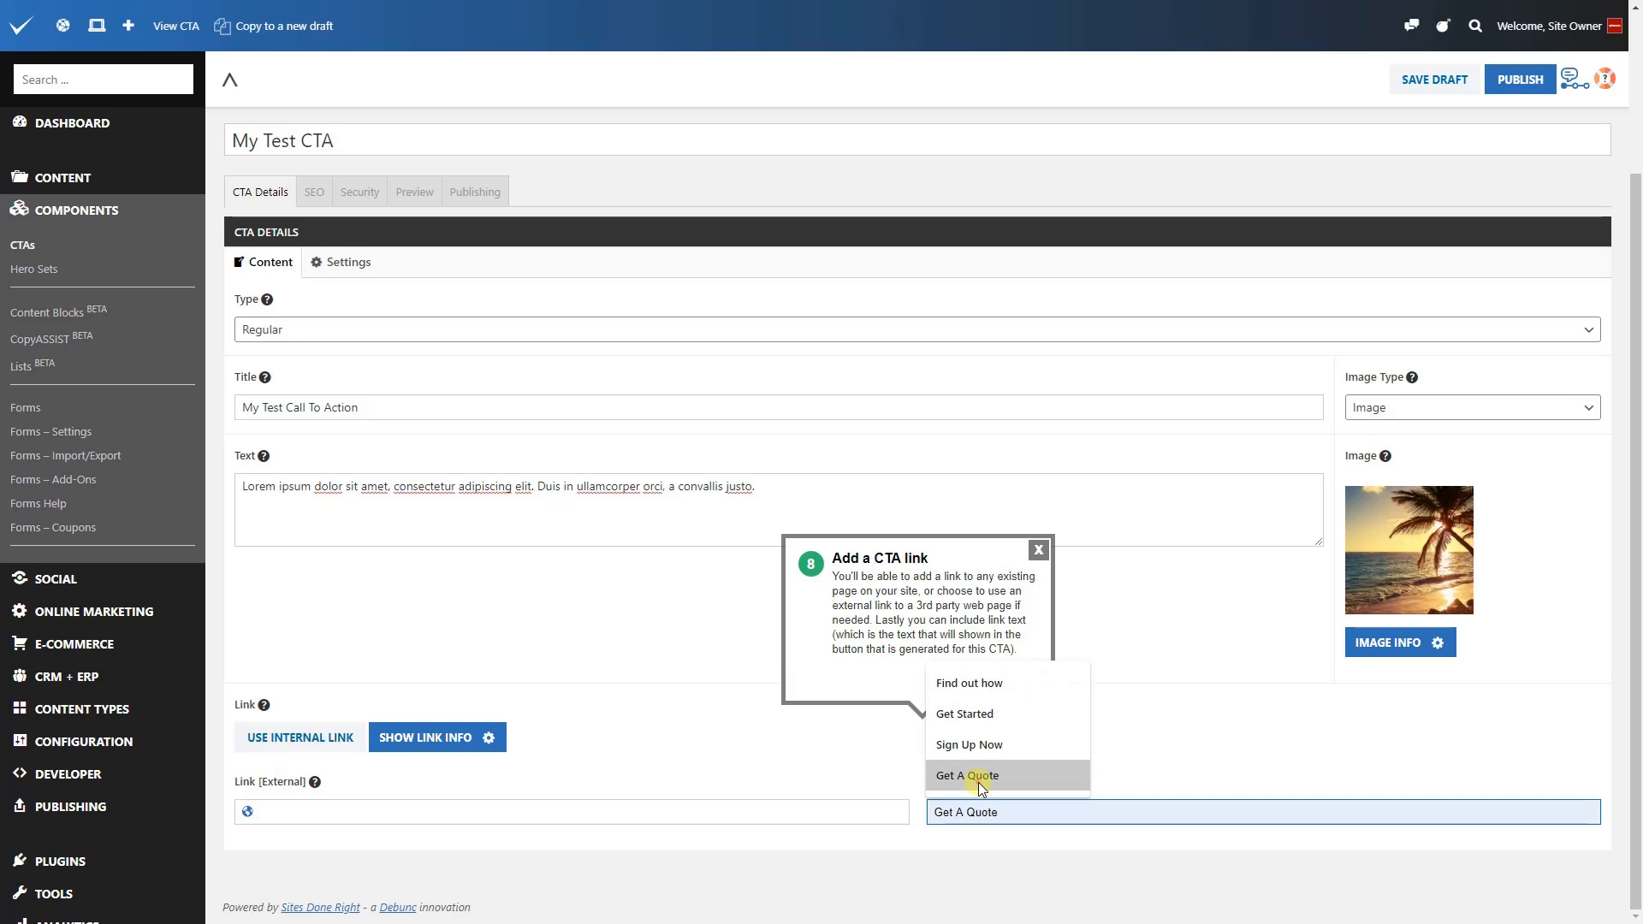
pyautogui.click(978, 776)
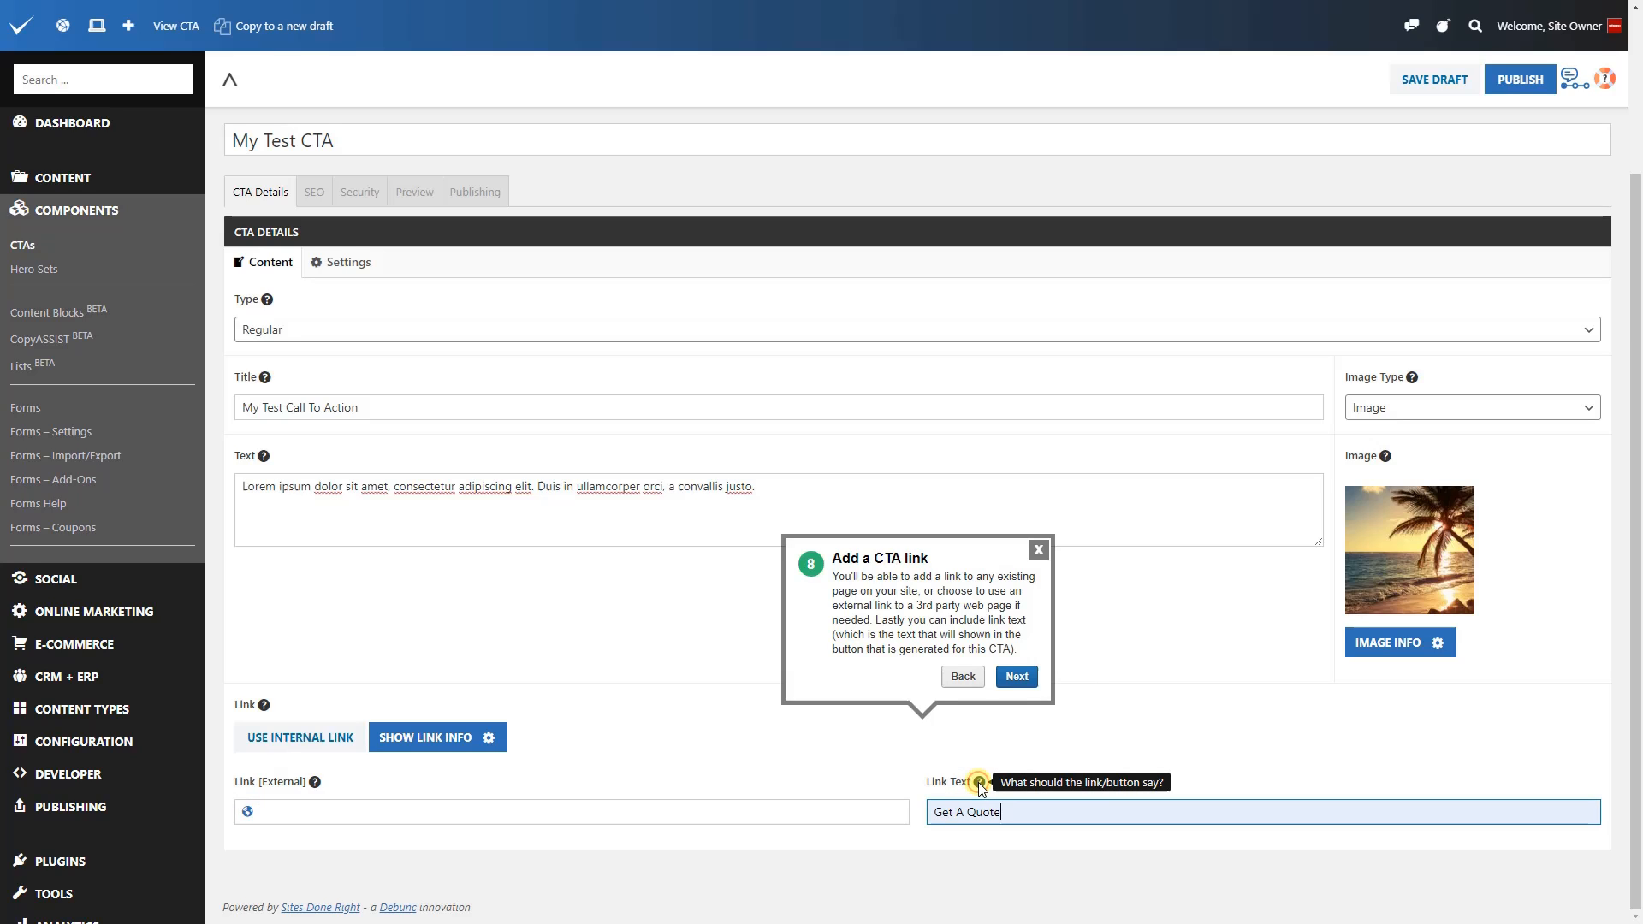
# Continue the tour to the CTA settings and set the CTA colour to Secondary
pyautogui.click(1007, 678)
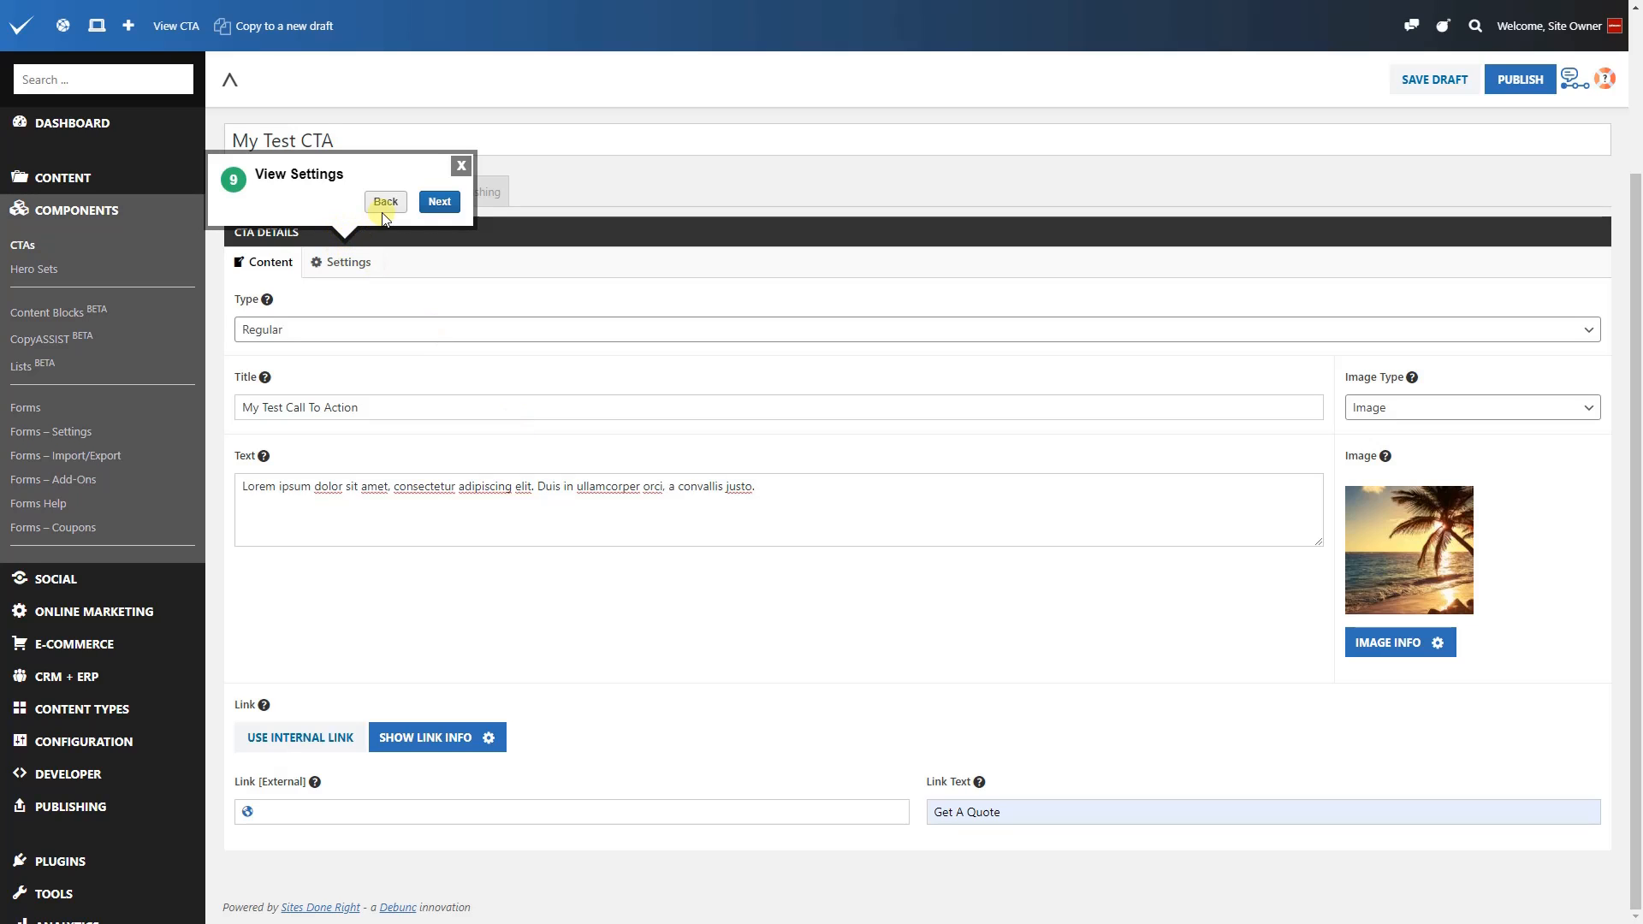
pyautogui.click(342, 261)
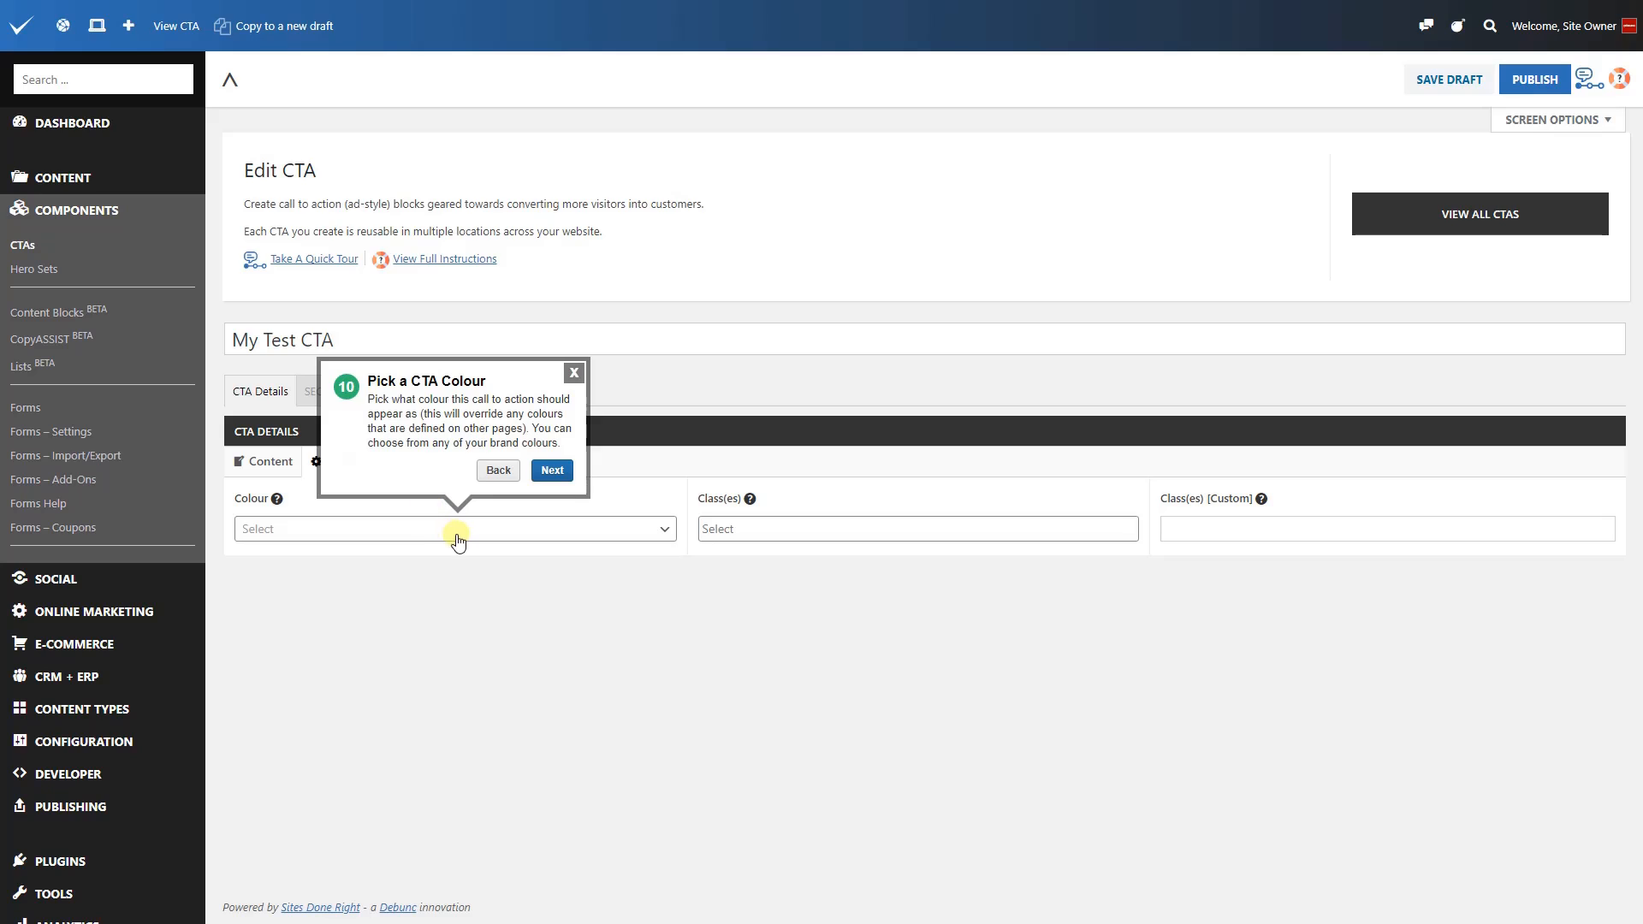
pyautogui.click(504, 537)
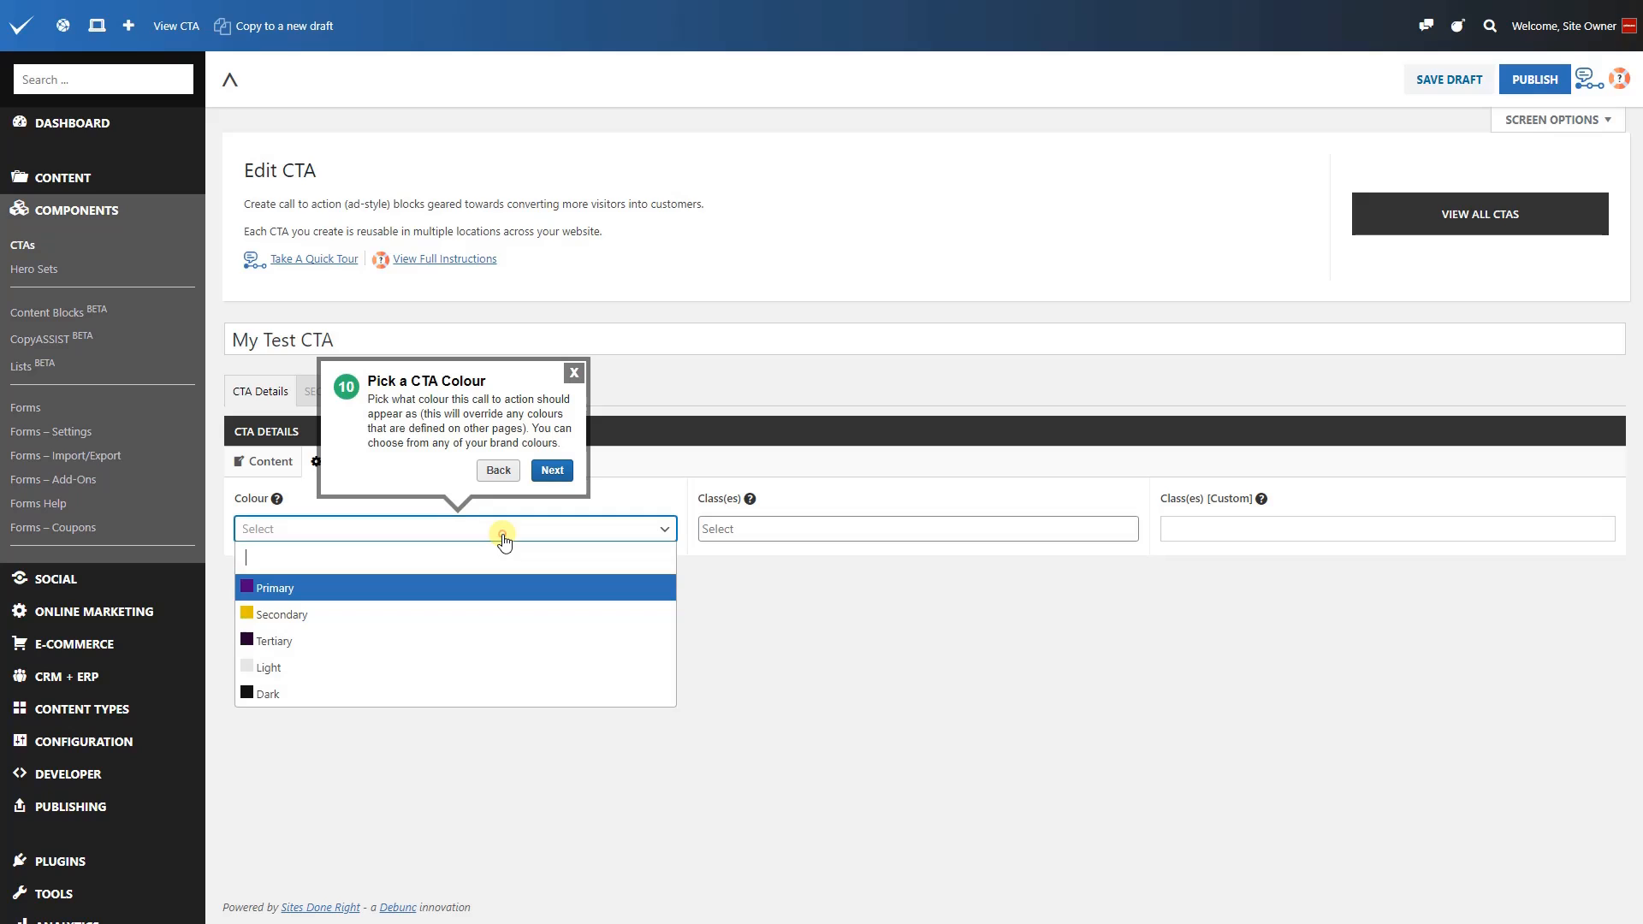
pyautogui.click(466, 614)
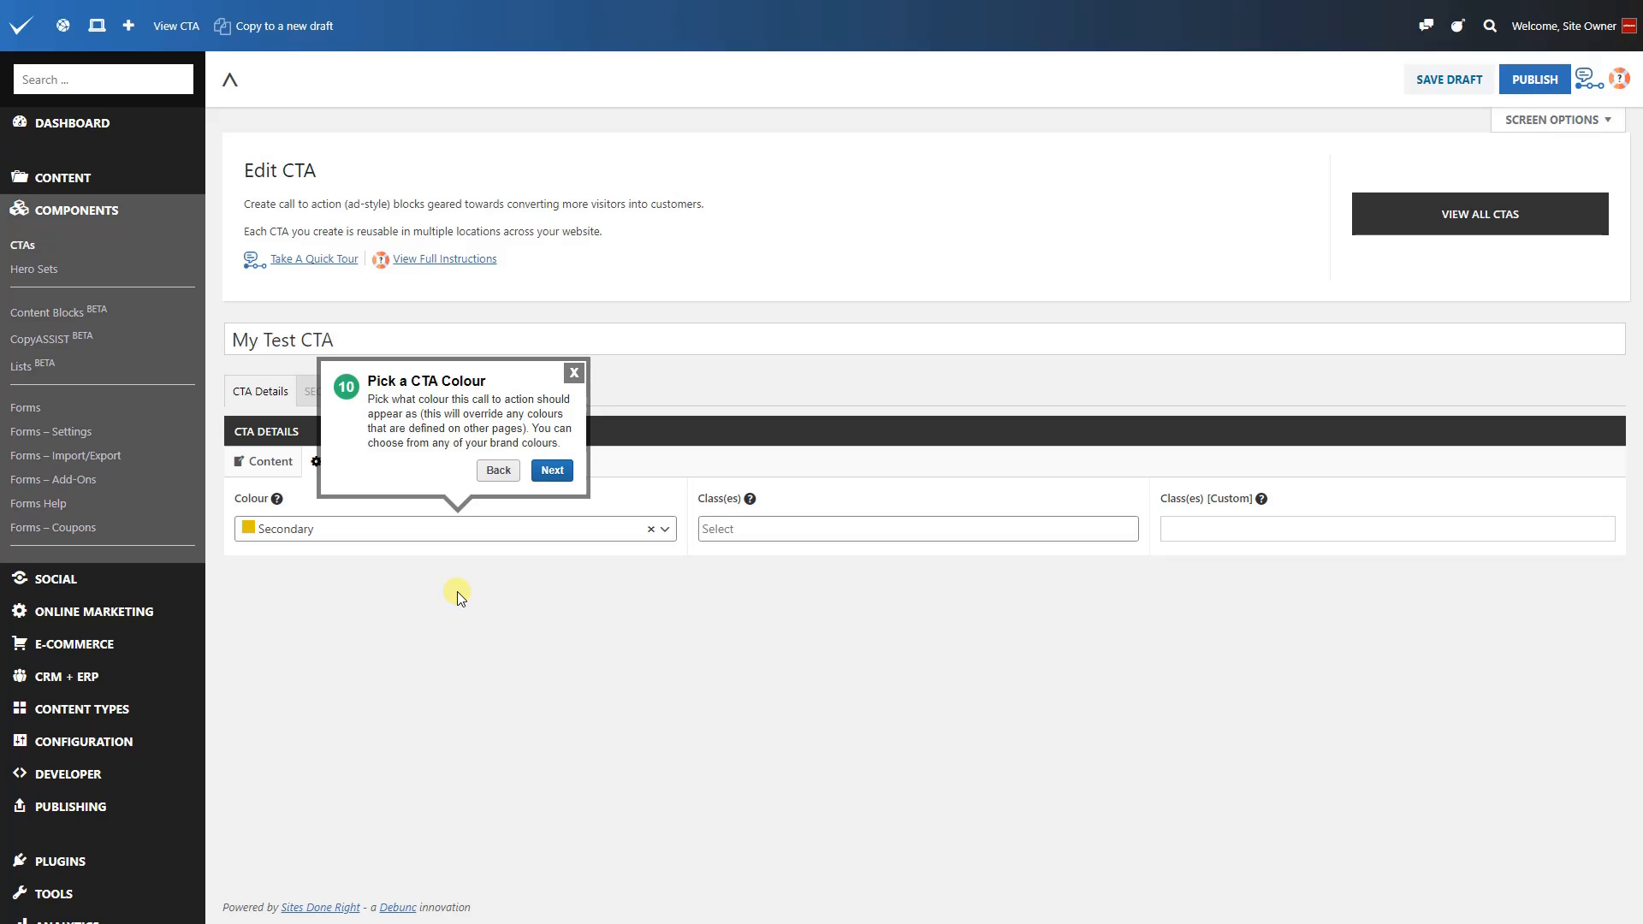
# View the predefined CTA class options without choosing one, and advance the tour to the custom class part
pyautogui.click(555, 472)
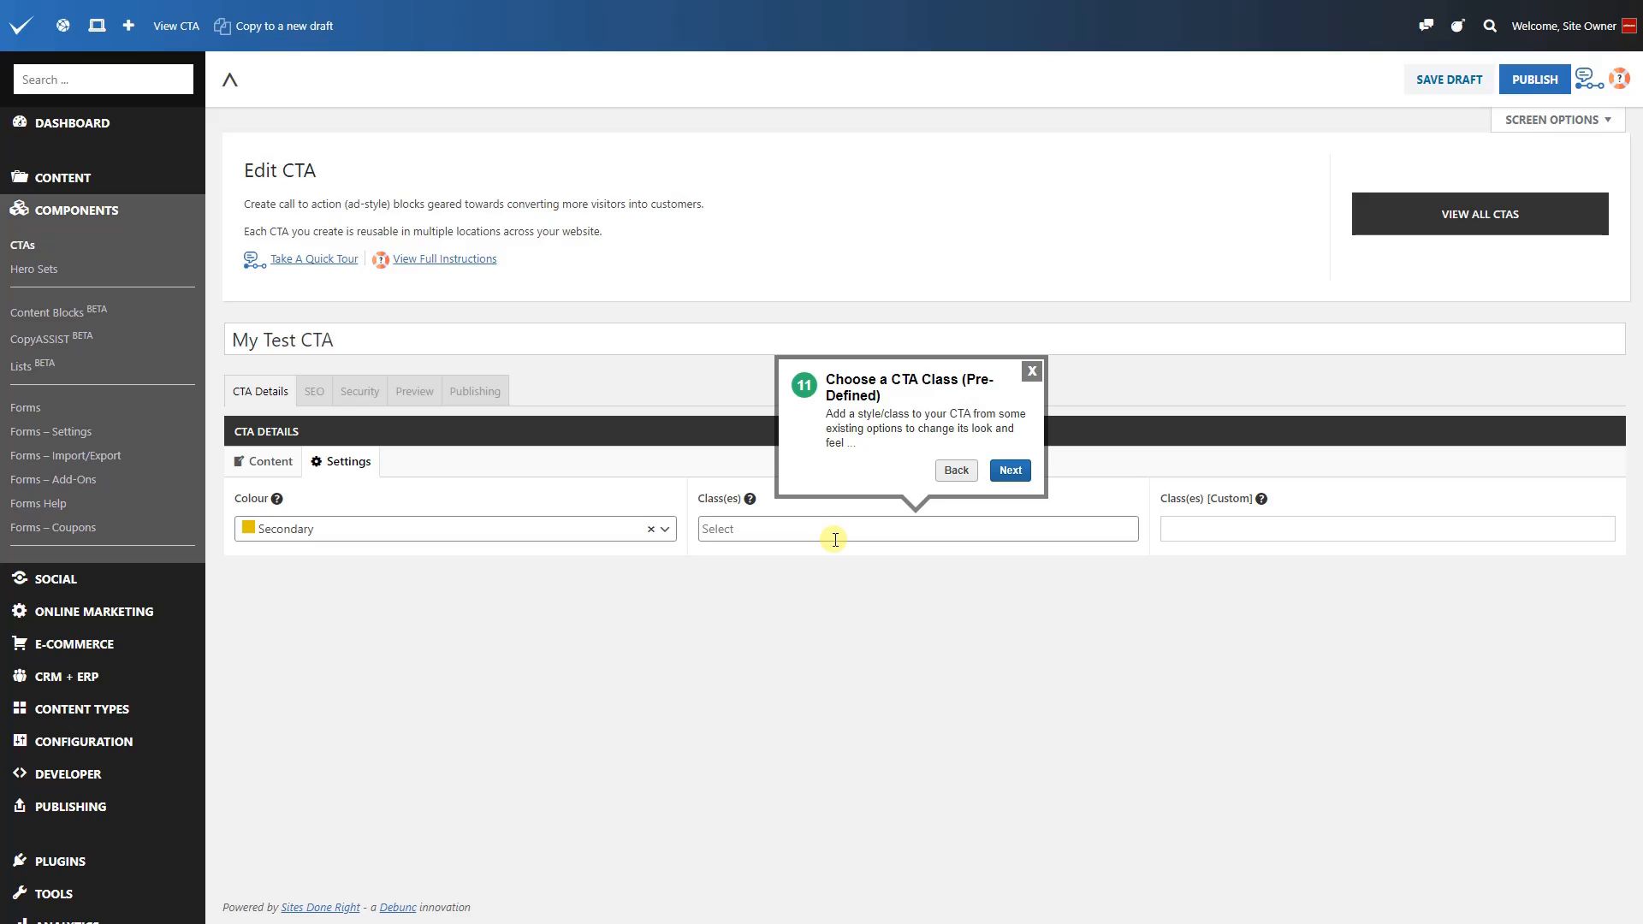
pyautogui.click(835, 539)
pyautogui.click(835, 539)
pyautogui.click(834, 539)
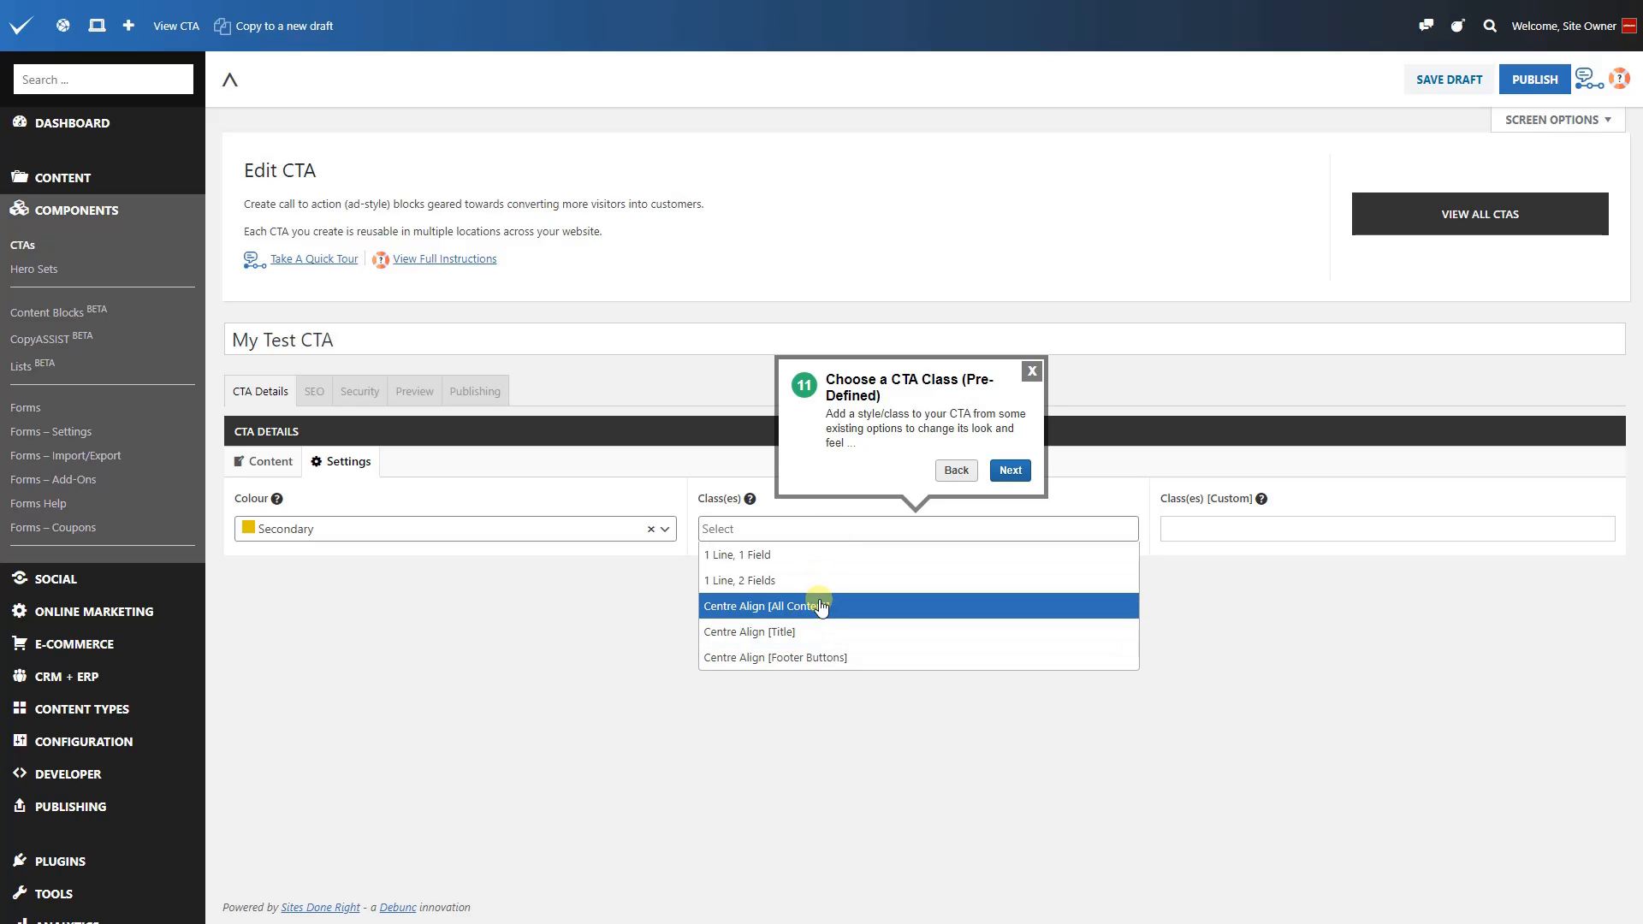
pyautogui.click(1009, 472)
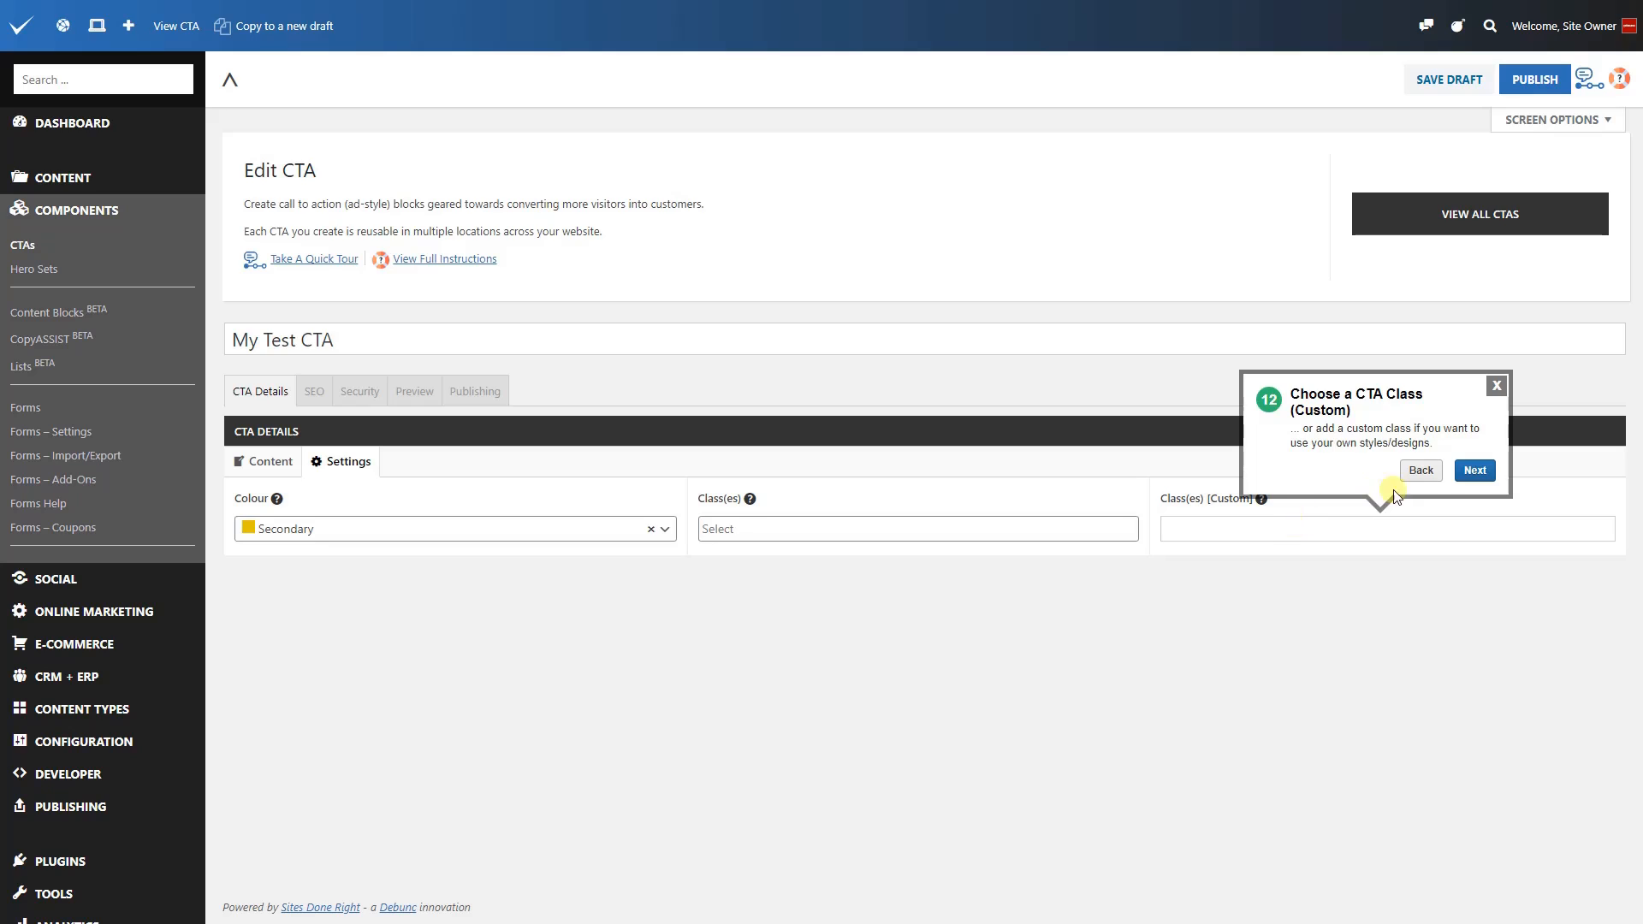
# Finish the quick tour and publish the CTA
pyautogui.click(1471, 471)
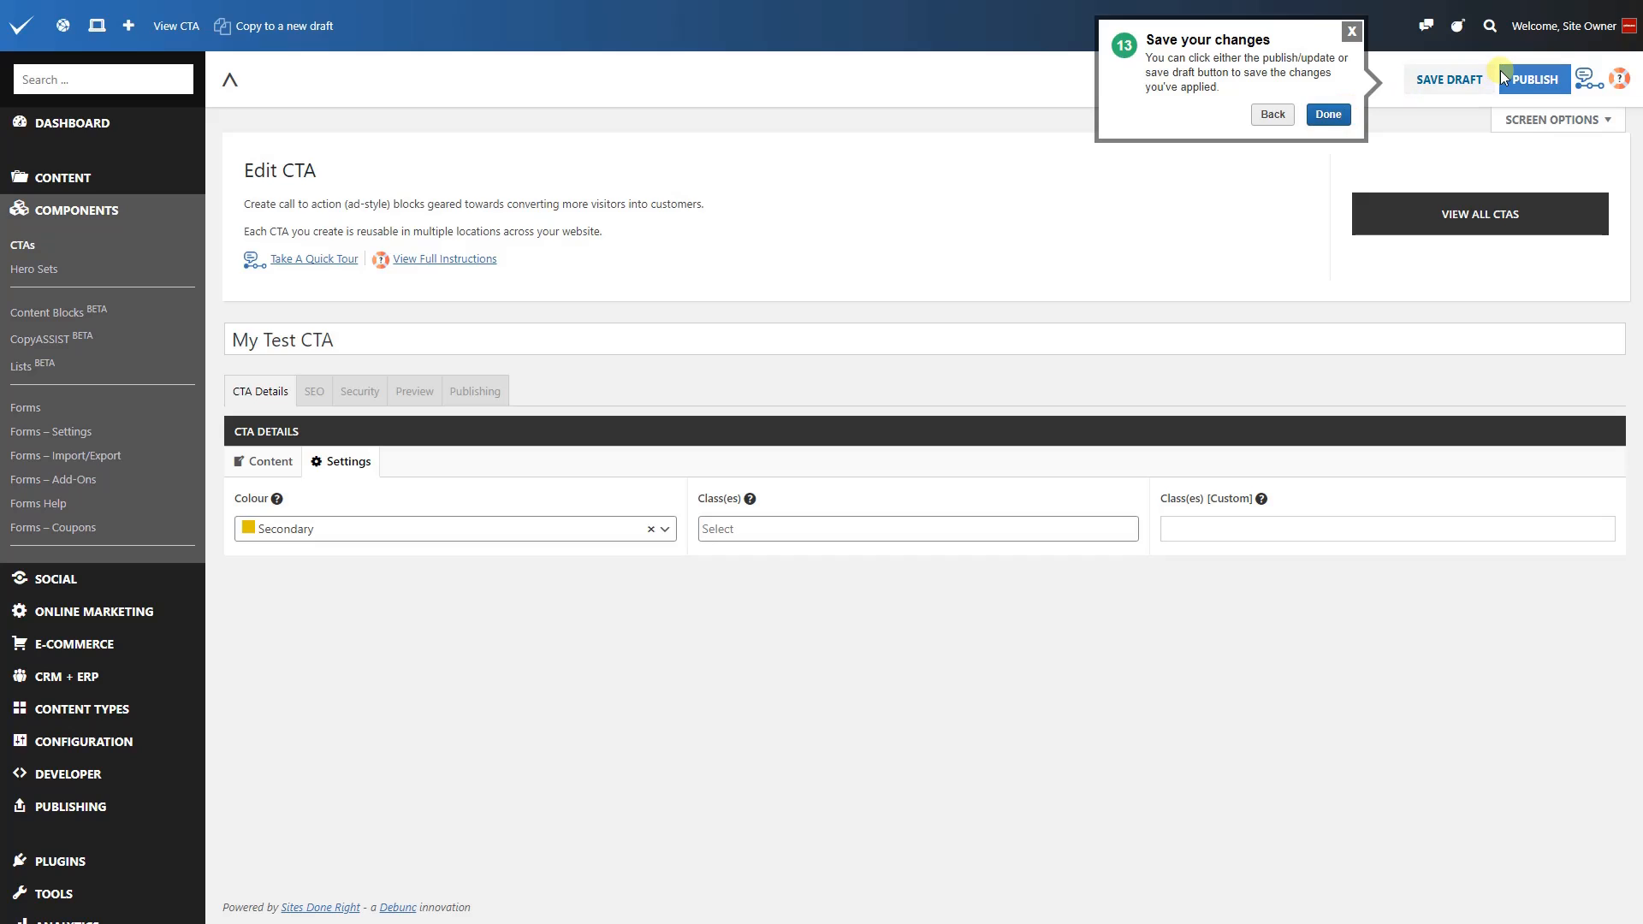
pyautogui.click(1325, 114)
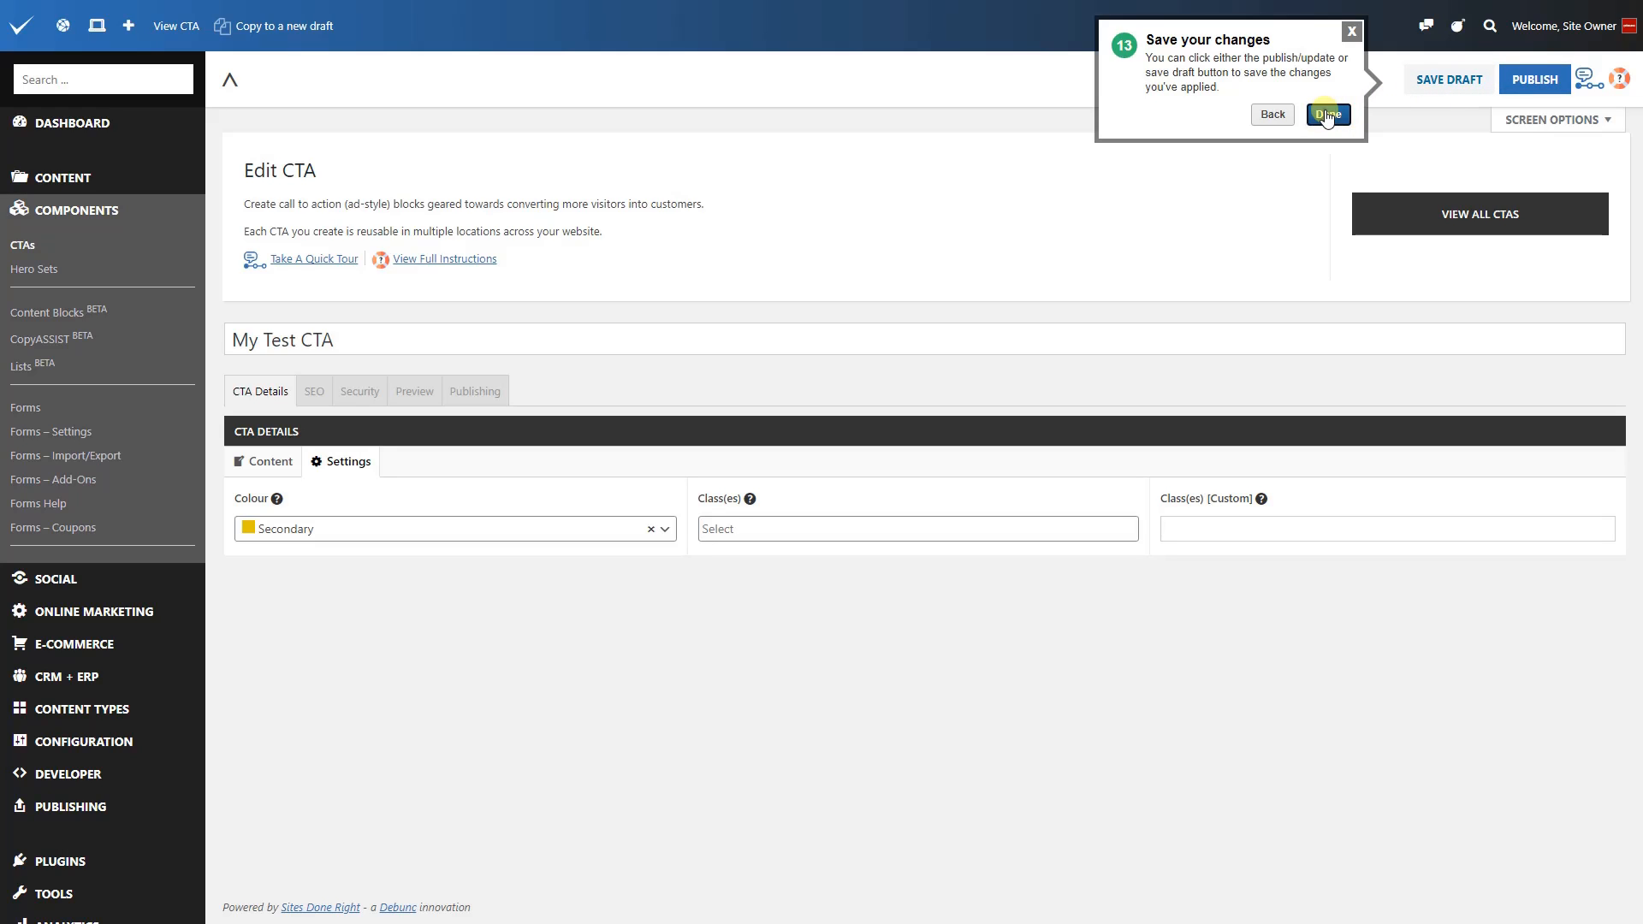
pyautogui.click(1533, 79)
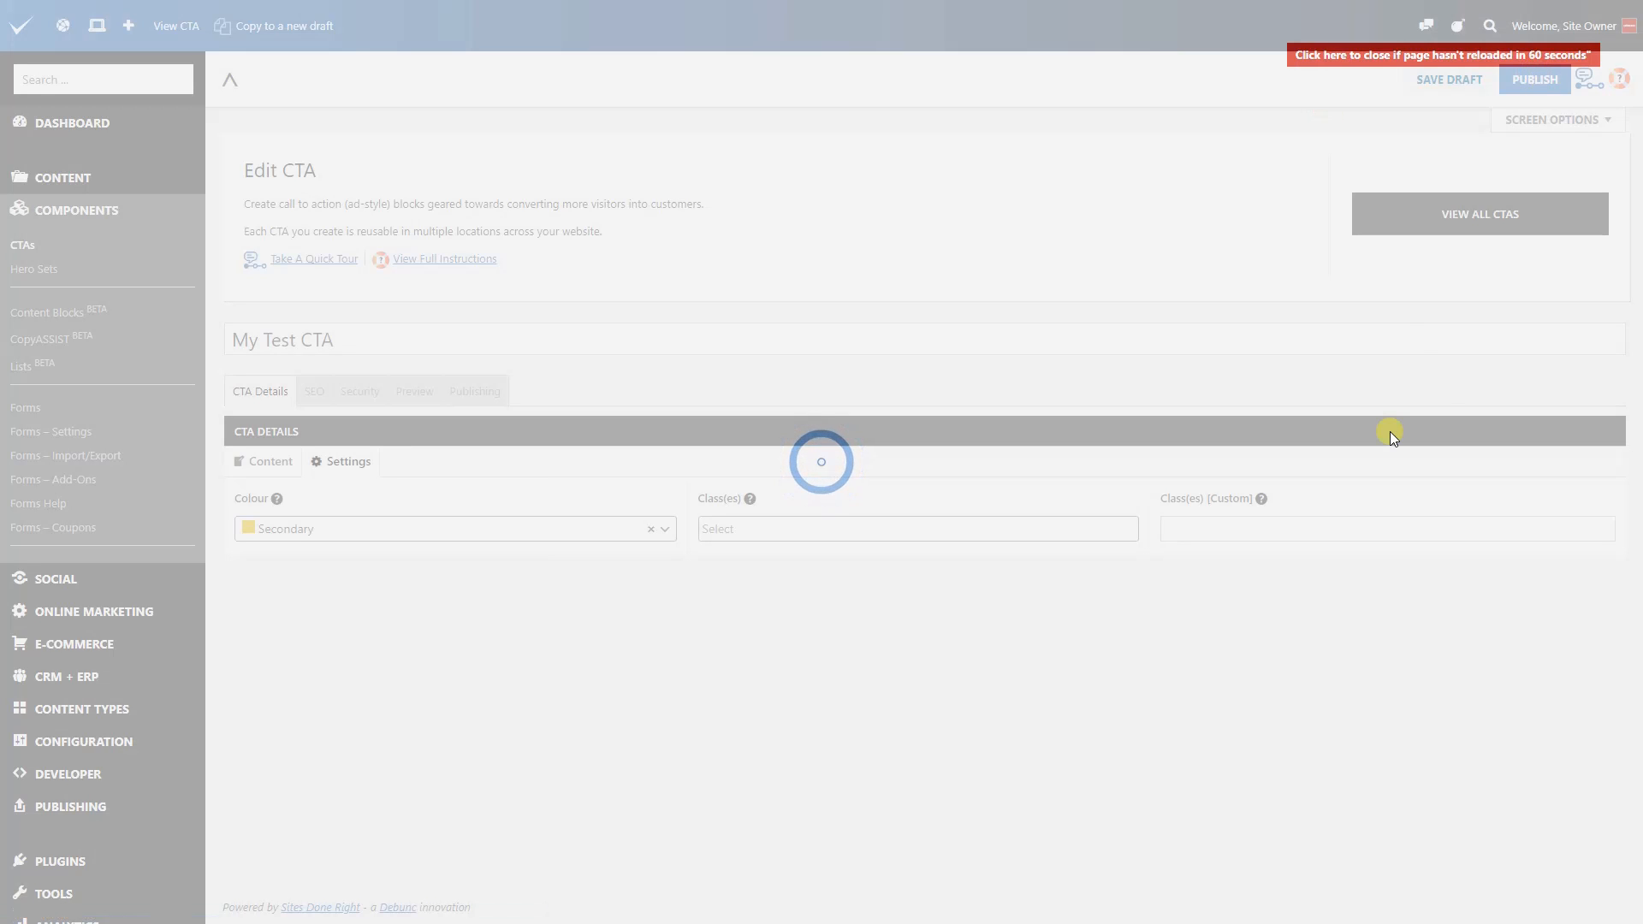